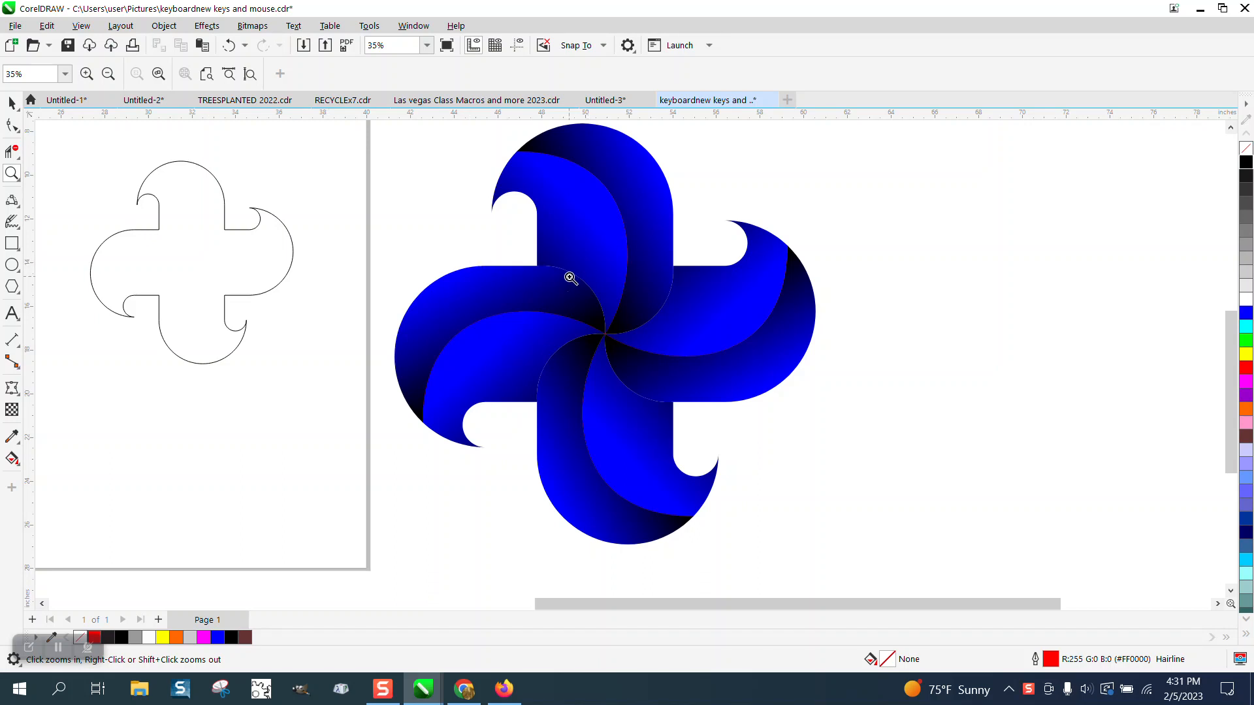
Examine the blue pinwheel, its black outline version and the red and brown pattern designs.
{"action": "scroll", "coordinate": [332, 318], "scroll_direction": "down", "scroll_amount": 1}
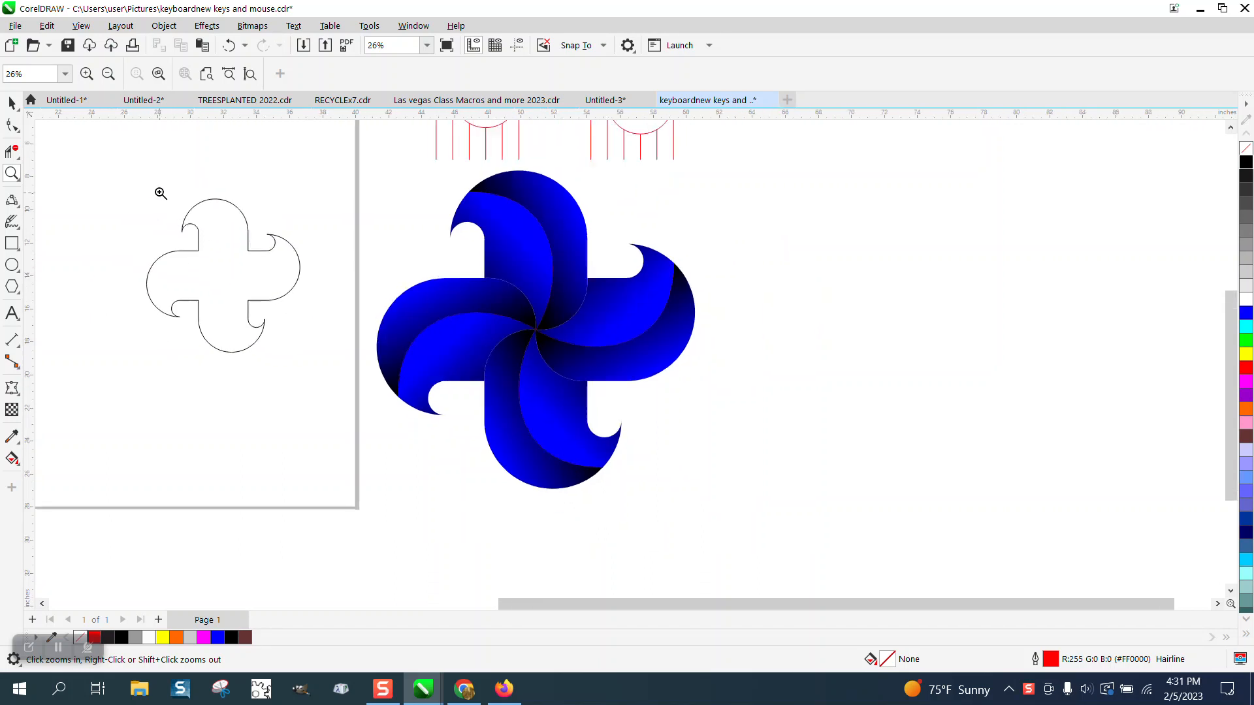
{"action": "scroll", "coordinate": [300, 255], "scroll_direction": "down", "scroll_amount": 1}
{"action": "scroll", "coordinate": [598, 216], "scroll_direction": "down", "scroll_amount": 1}
{"action": "scroll", "coordinate": [618, 283], "scroll_direction": "down", "scroll_amount": 2}
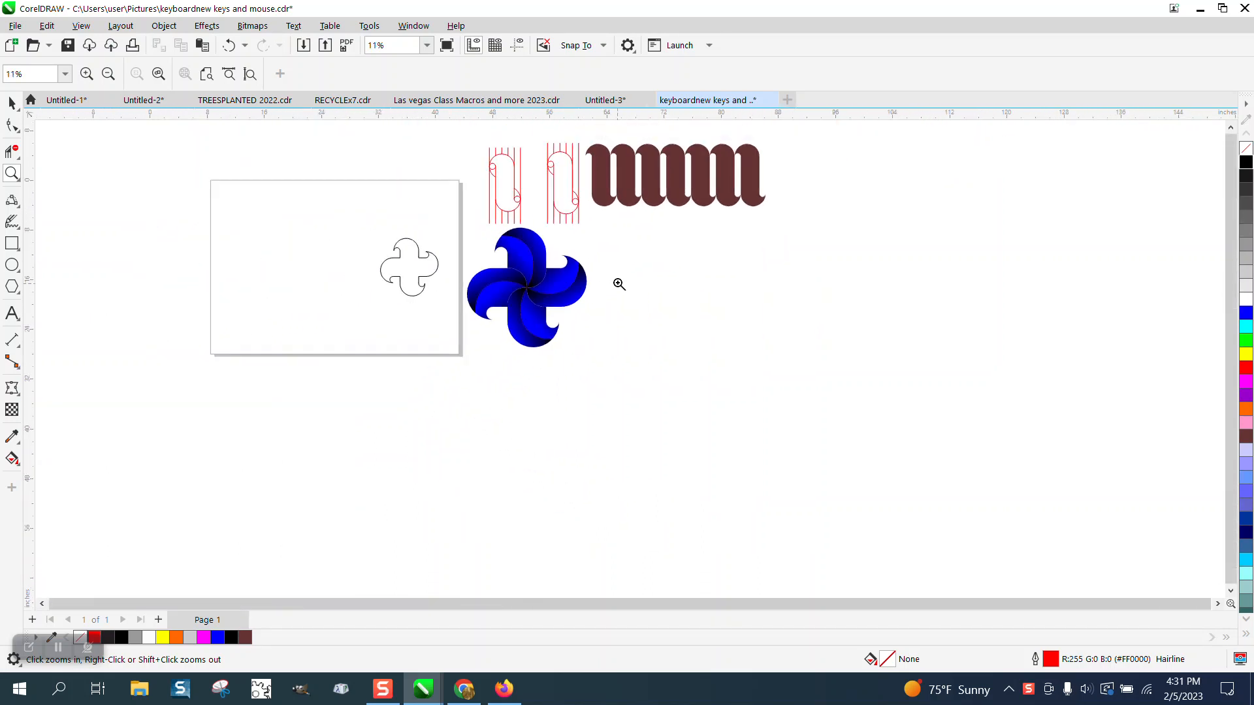
{"action": "scroll", "coordinate": [574, 158], "scroll_direction": "down", "scroll_amount": 1}
{"action": "scroll", "coordinate": [777, 243], "scroll_direction": "up", "scroll_amount": 7}
{"action": "scroll", "coordinate": [476, 258], "scroll_direction": "down", "scroll_amount": 3}
{"action": "scroll", "coordinate": [475, 258], "scroll_direction": "down", "scroll_amount": 3}
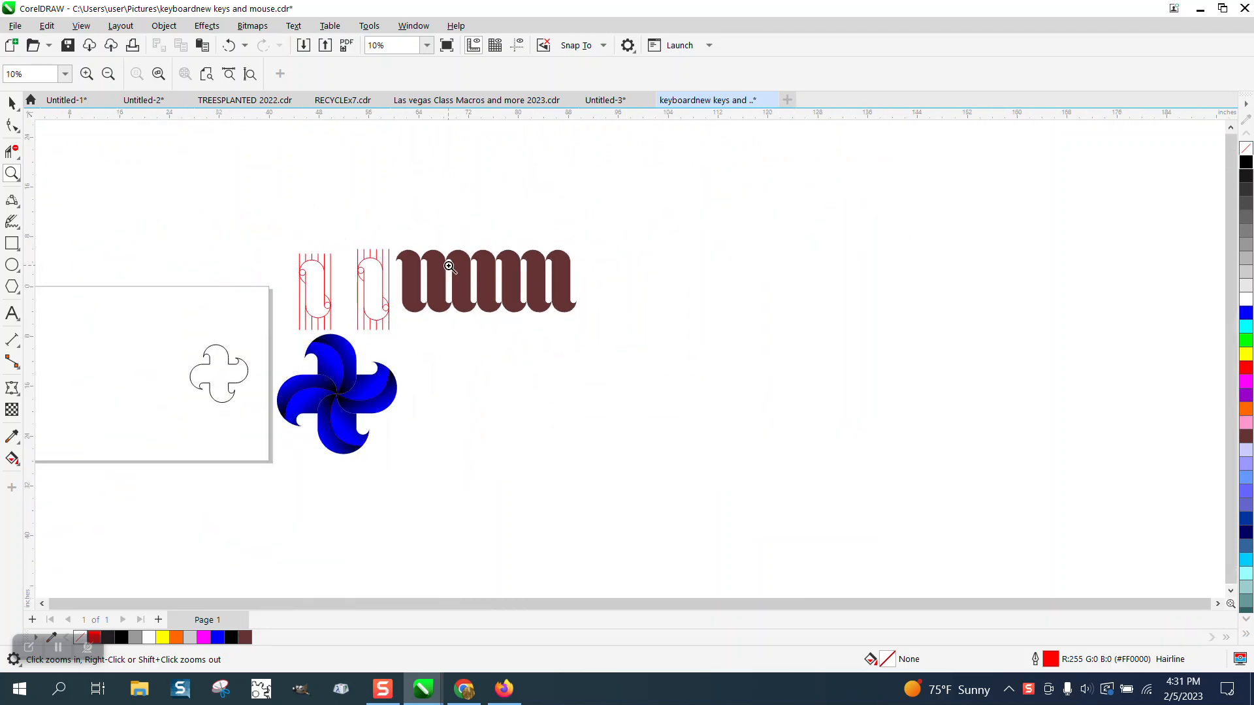
{"action": "scroll", "coordinate": [451, 268], "scroll_direction": "down", "scroll_amount": 2}
{"action": "left_click_drag", "start_coordinate": [271, 307], "coordinate": [345, 367]}
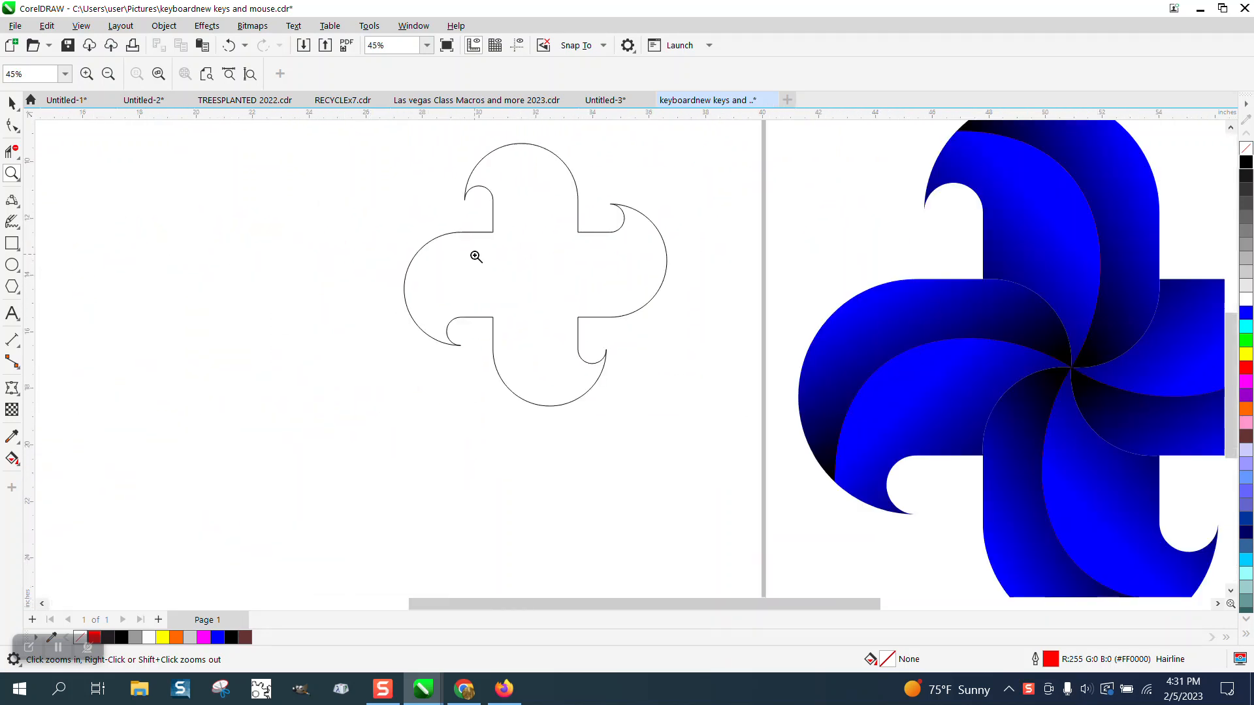
{"action": "scroll", "coordinate": [476, 258], "scroll_direction": "down", "scroll_amount": 3}
Centre the black pinwheel outline on the page at X 20 in, Y -14 in.
{"action": "left_click", "coordinate": [12, 103]}
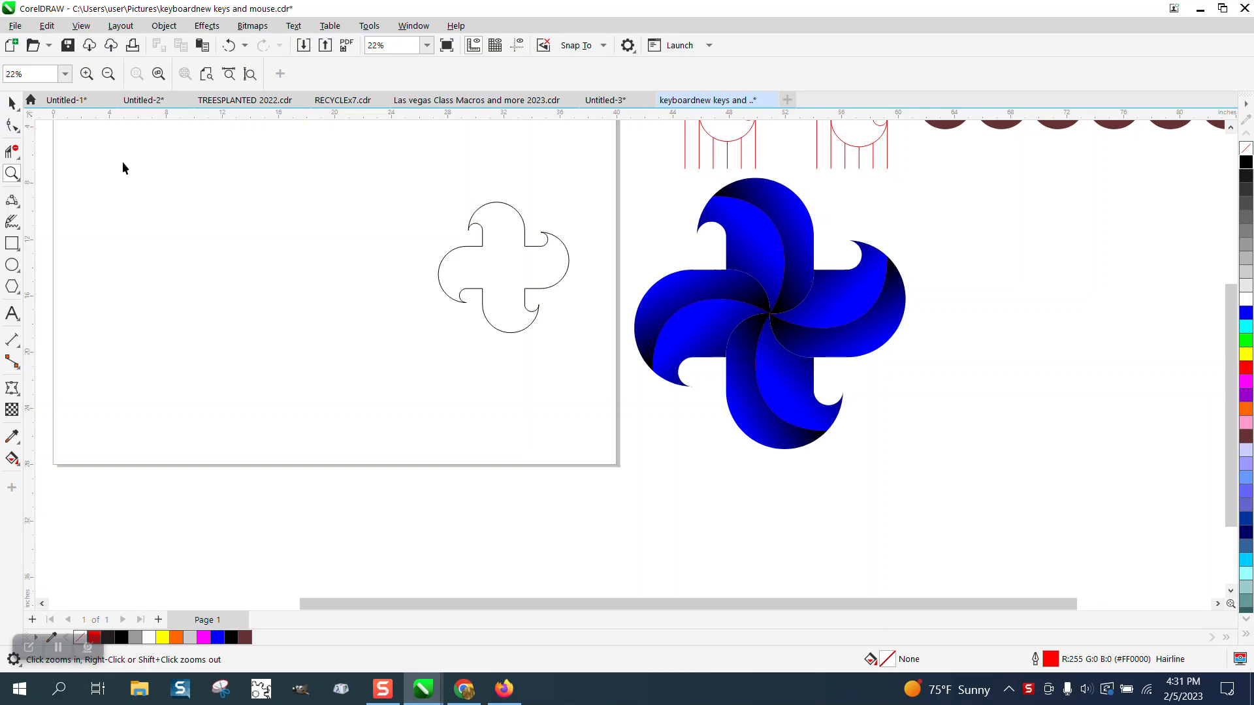
{"action": "left_click", "coordinate": [504, 265]}
{"action": "key", "text": "Left"}
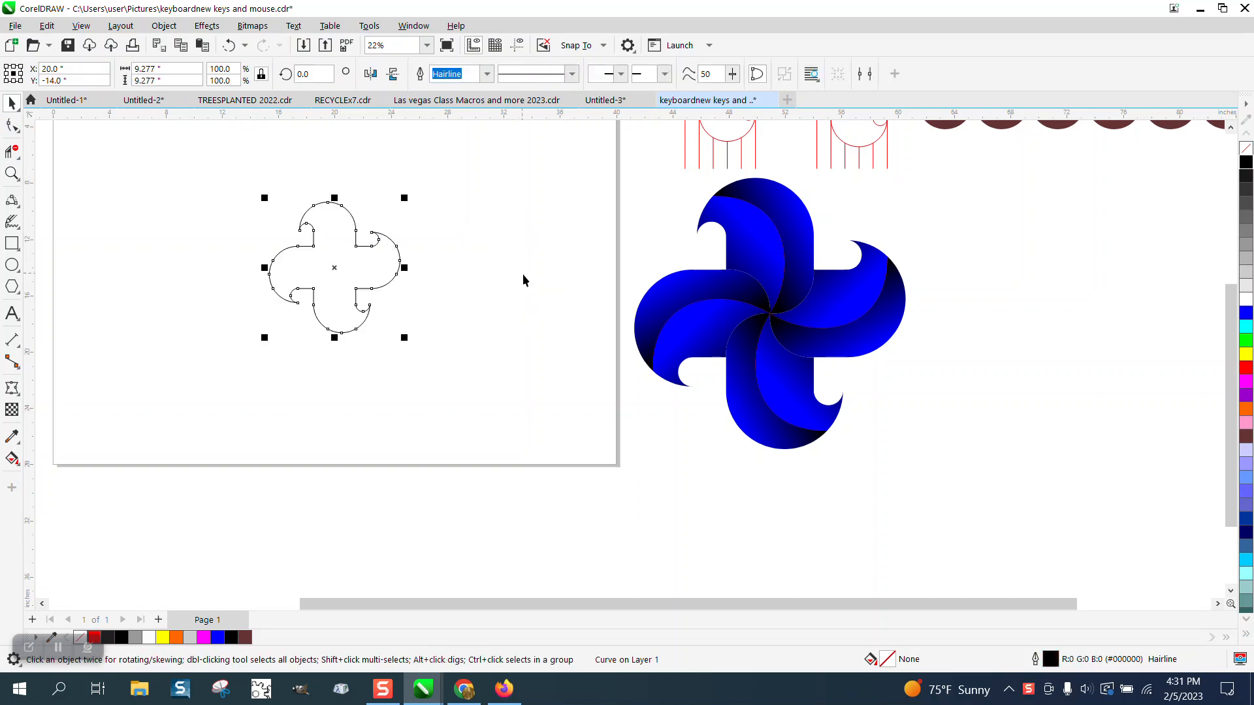
Shrink the blue pinwheel to about 9.8 in square and move it onto the page, above and right of the outline.
{"action": "left_click", "coordinate": [11, 173]}
{"action": "left_click_drag", "start_coordinate": [633, 172], "coordinate": [986, 475]}
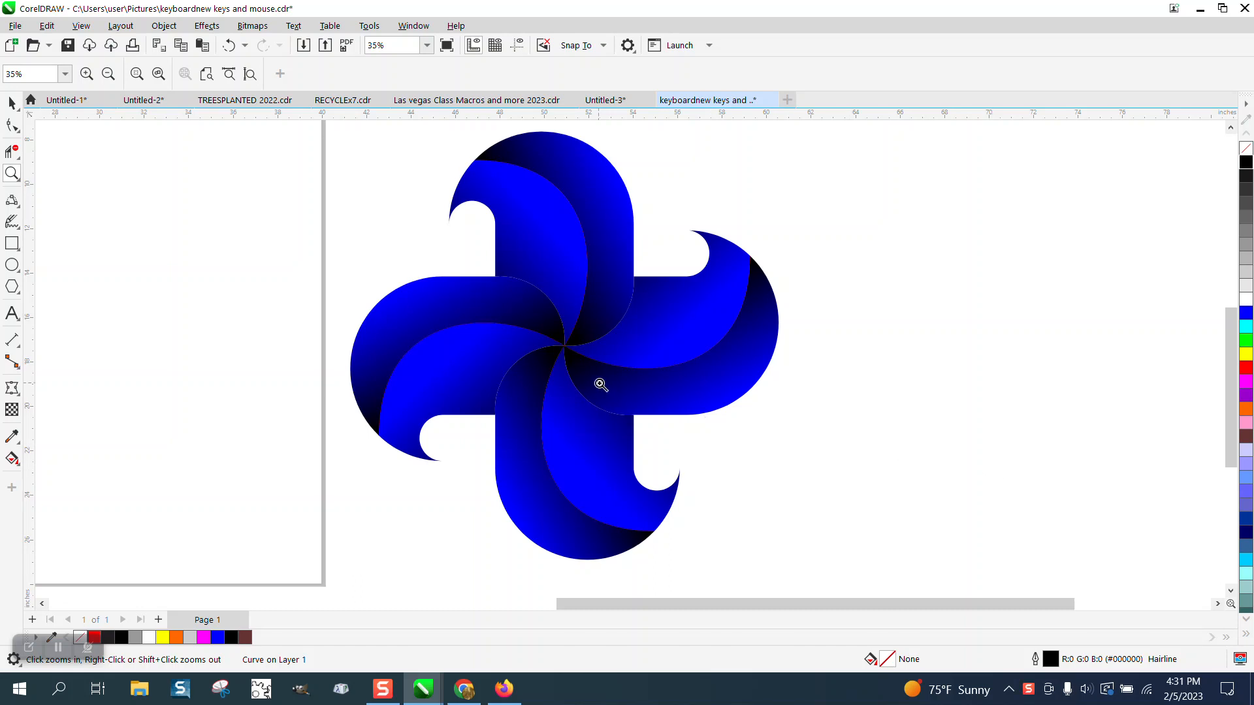
{"action": "scroll", "coordinate": [619, 383], "scroll_direction": "down", "scroll_amount": 2}
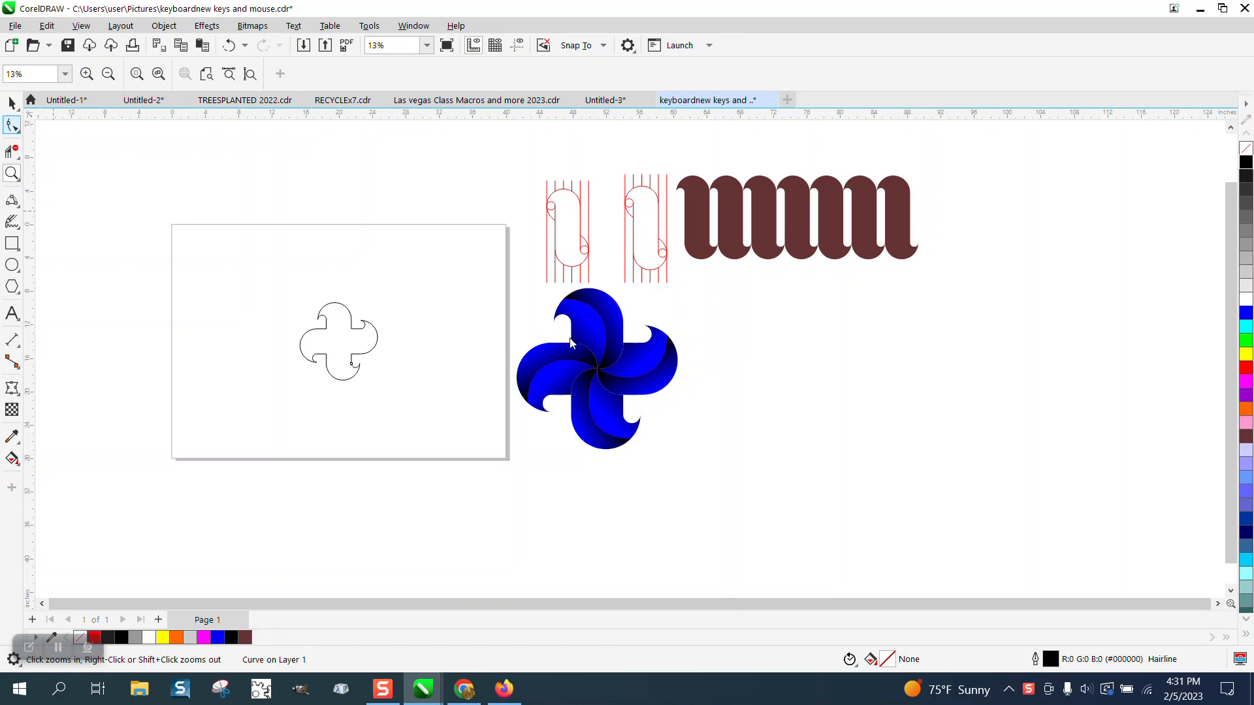
{"action": "key", "text": "space"}
{"action": "left_click", "coordinate": [588, 365]}
{"action": "left_click_drag", "start_coordinate": [506, 273], "coordinate": [691, 448]}
{"action": "left_click_drag", "start_coordinate": [682, 284], "coordinate": [599, 368]}
{"action": "left_click_drag", "start_coordinate": [554, 409], "coordinate": [385, 276]}
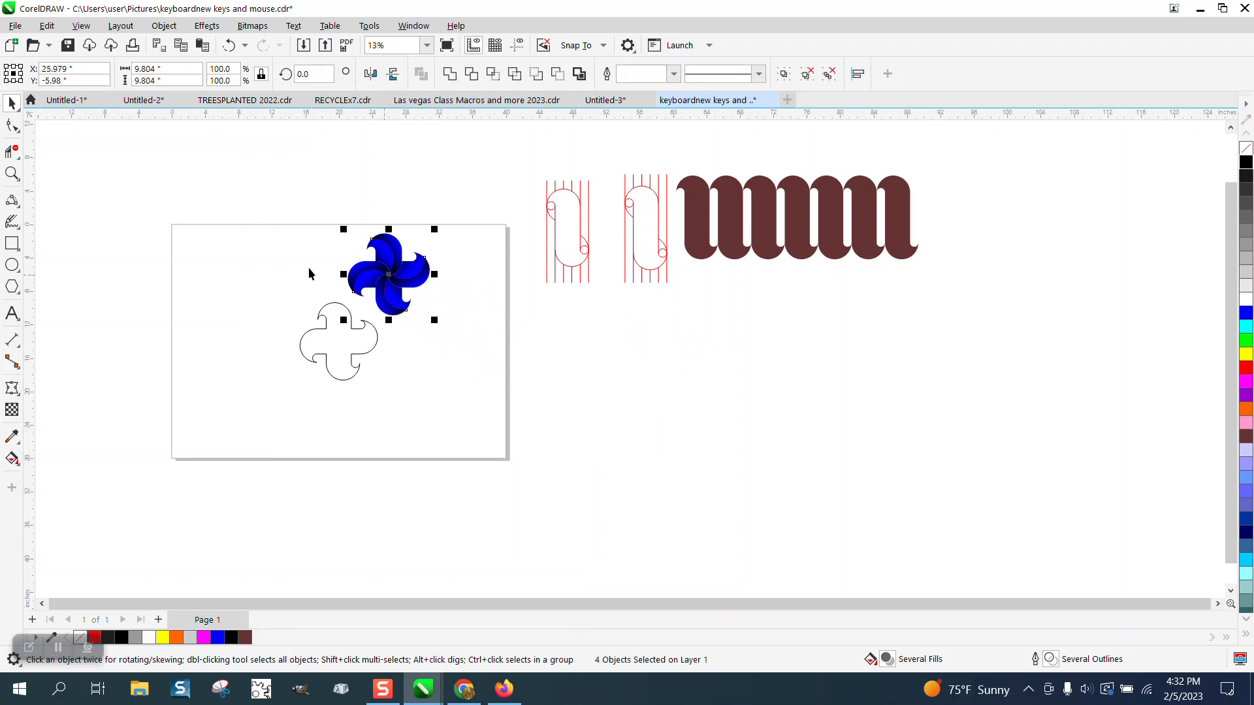
Show the guidelines that cross at the centre of the pinwheel outline.
{"action": "left_click", "coordinate": [12, 173]}
{"action": "left_click_drag", "start_coordinate": [273, 218], "coordinate": [553, 437]}
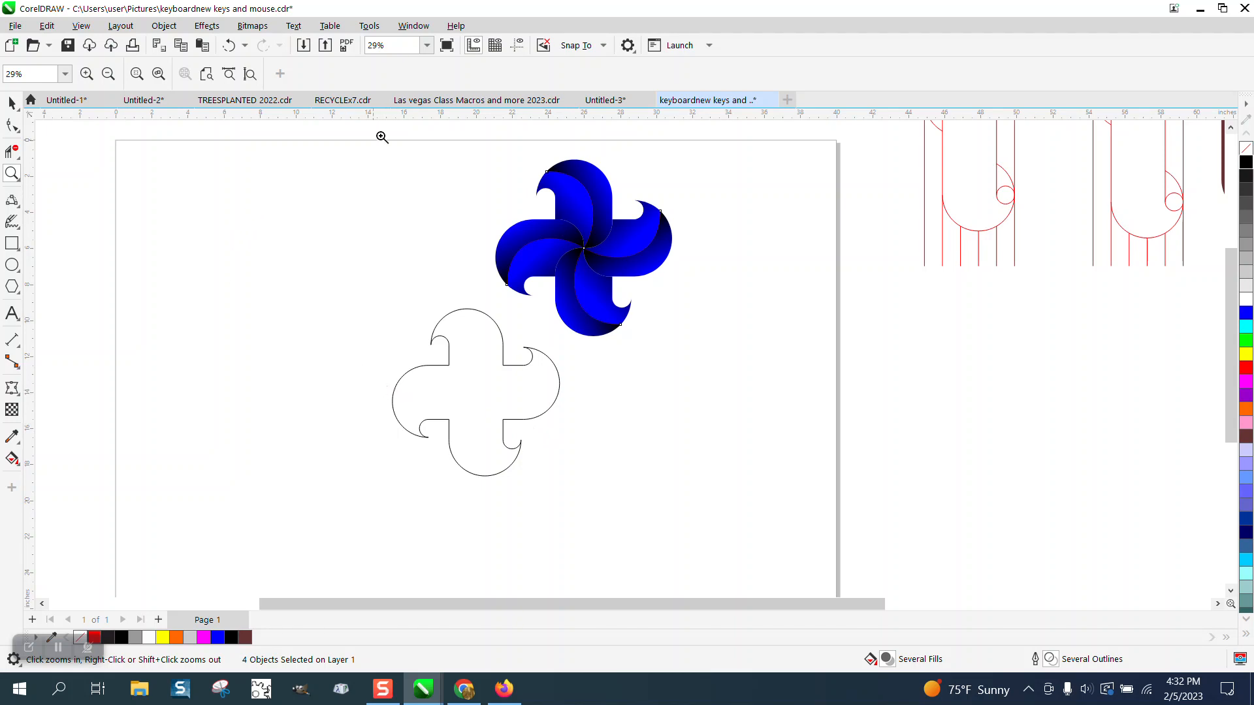
{"action": "left_click", "coordinate": [517, 45]}
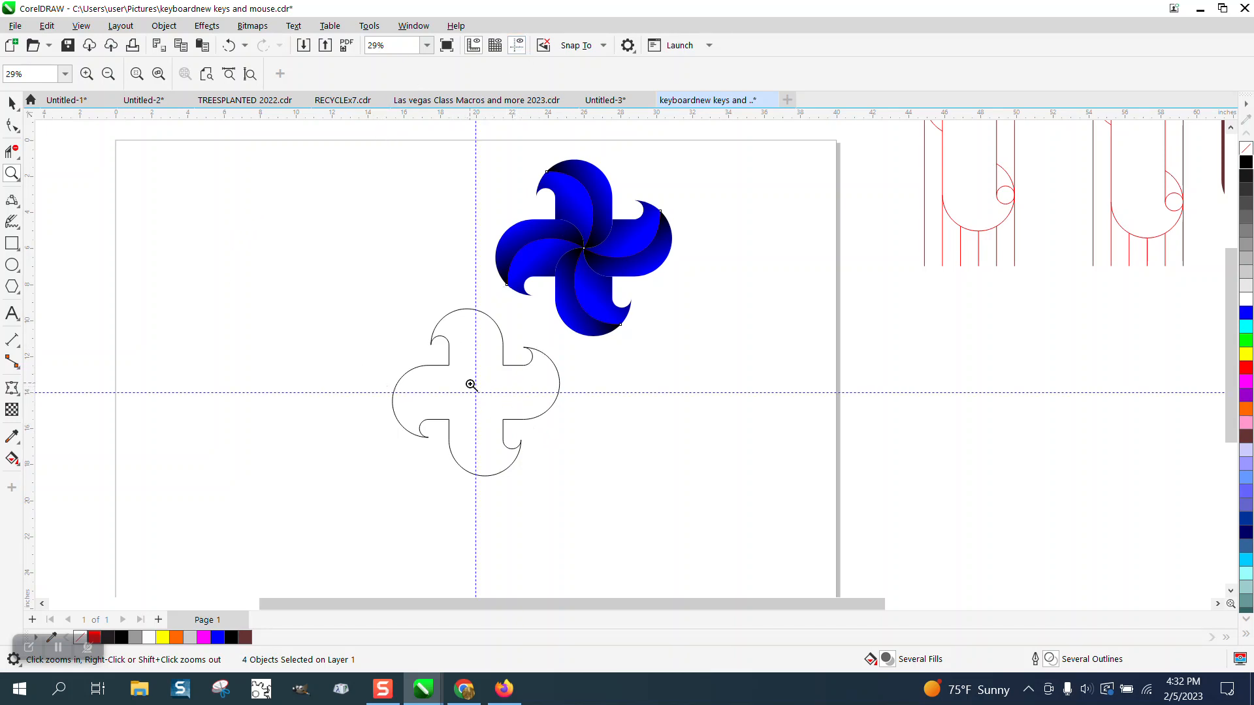
Draw a 1.5 by 1.5 in 3-point curve from the guideline intersection to the outline's upper-left inner corner, bulging up and right.
{"action": "left_click", "coordinate": [20, 208]}
{"action": "left_click", "coordinate": [86, 302]}
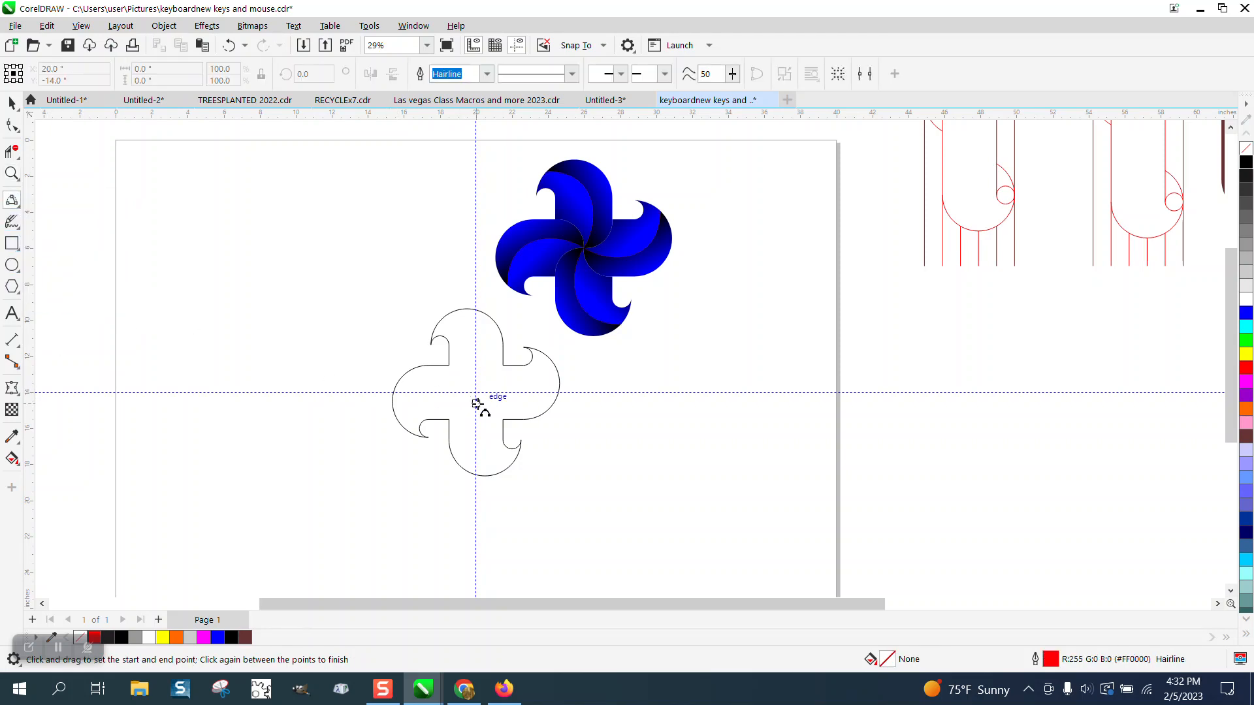
{"action": "left_click_drag", "start_coordinate": [476, 393], "coordinate": [448, 365]}
{"action": "left_click", "coordinate": [465, 374]}
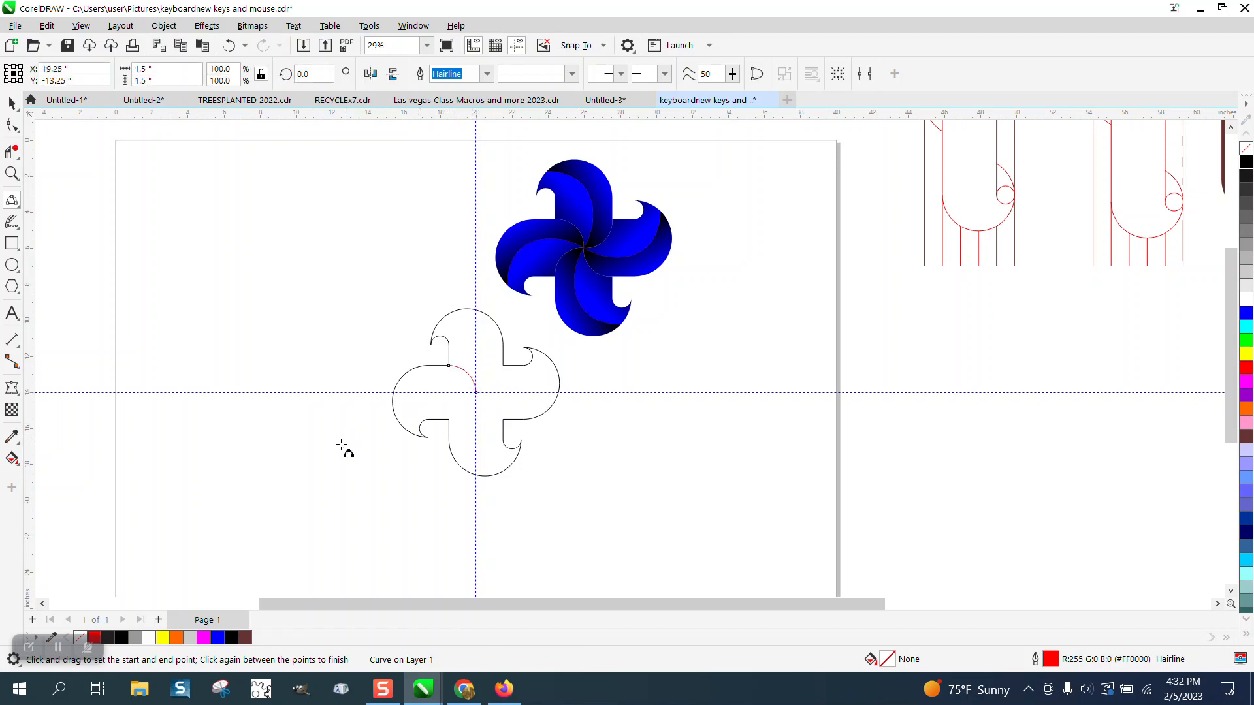
Make a copy of the red arc rotated 90 degrees about the guideline intersection.
{"action": "left_click", "coordinate": [12, 103]}
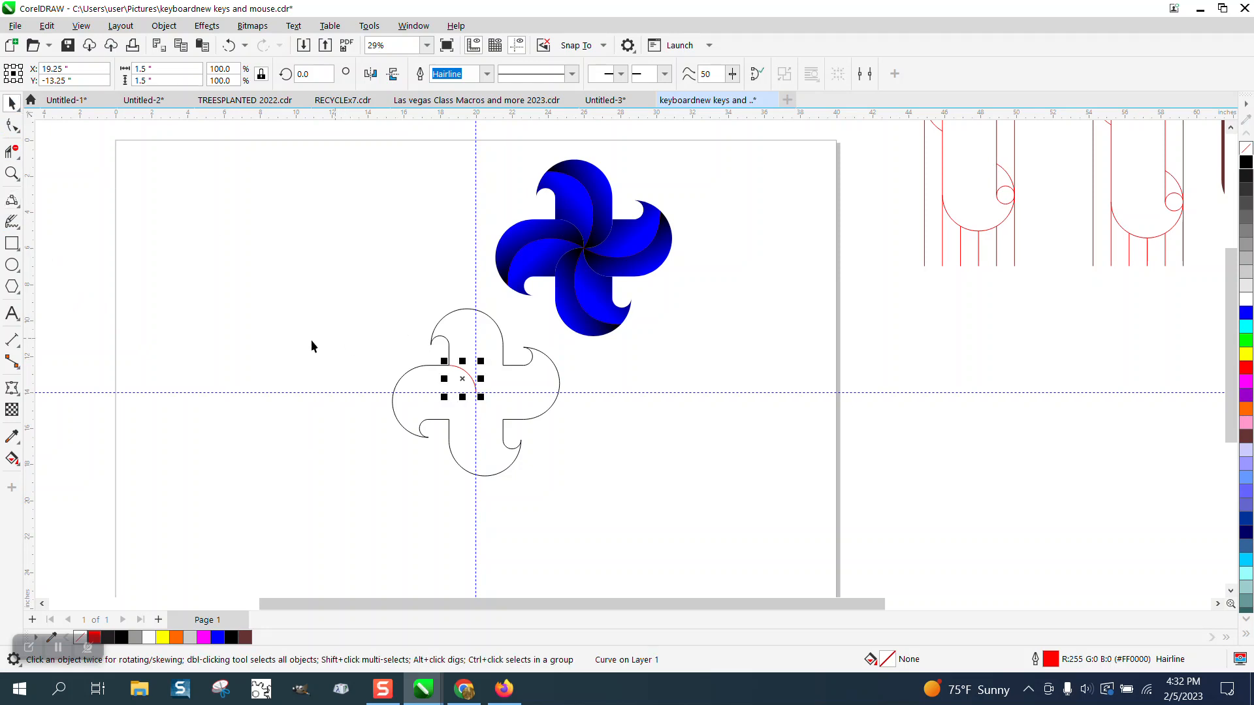
{"action": "left_click", "coordinate": [10, 175]}
{"action": "left_click_drag", "start_coordinate": [371, 307], "coordinate": [562, 464]}
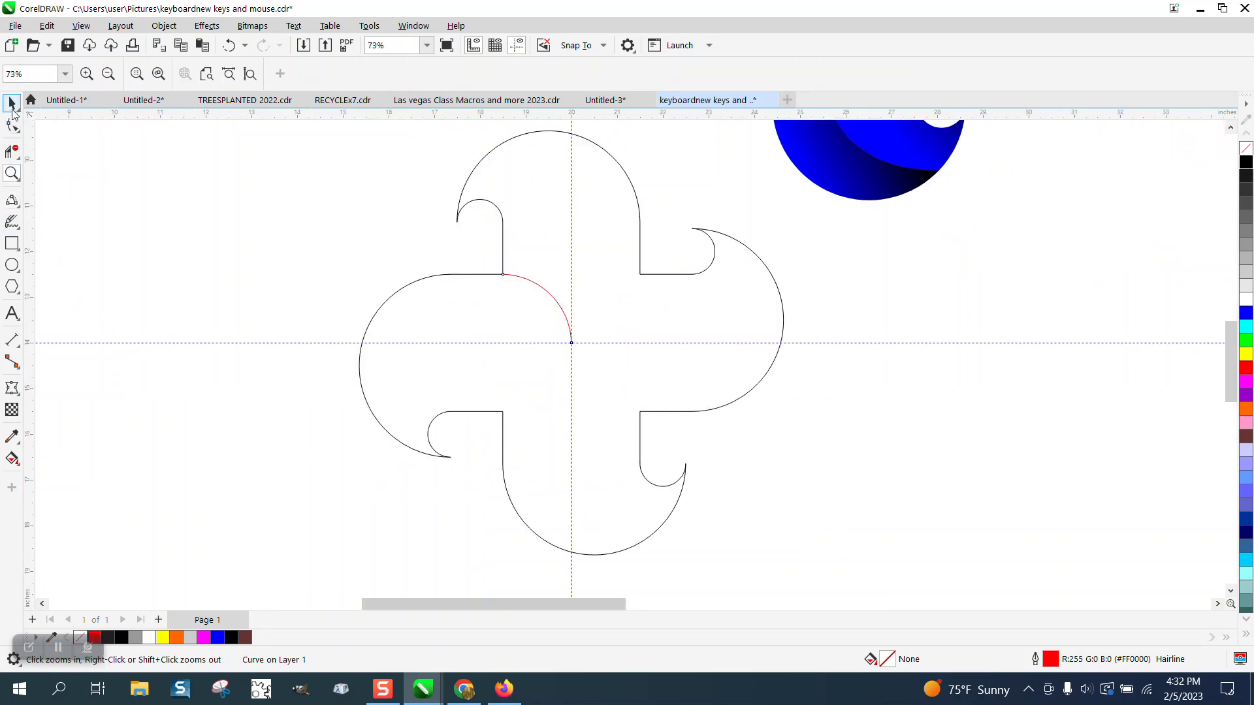
{"action": "left_click", "coordinate": [12, 108]}
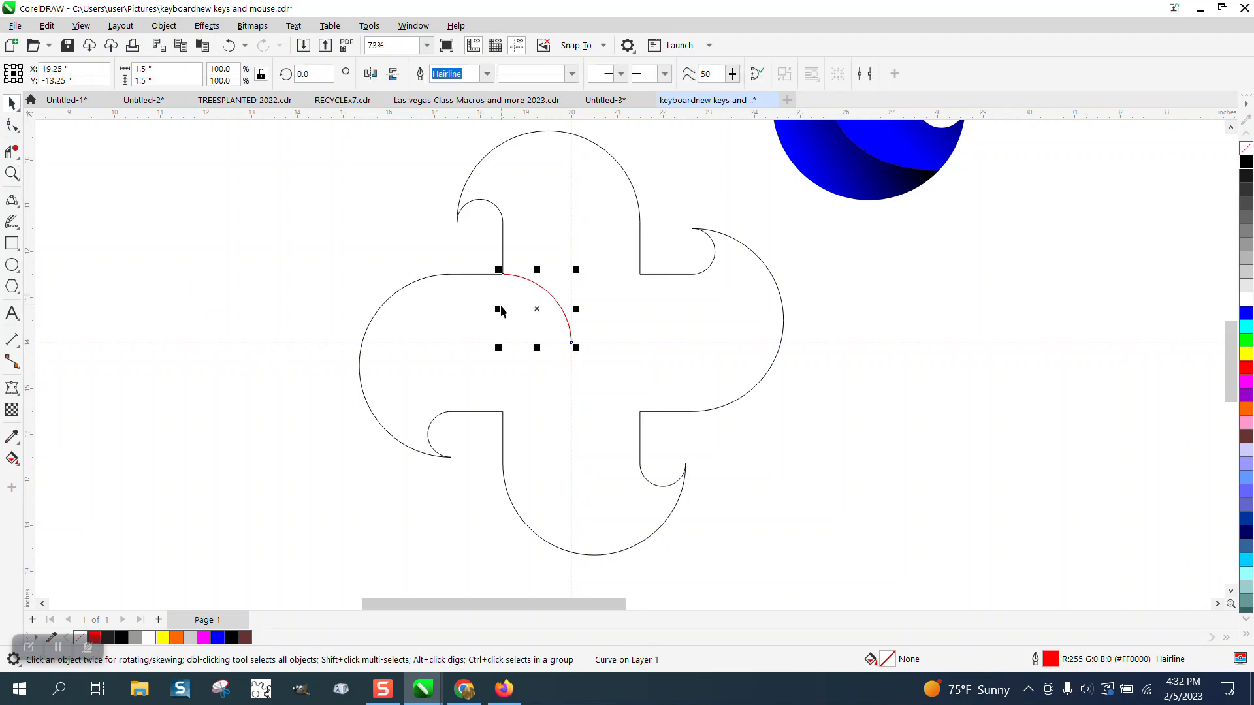
{"action": "left_click", "coordinate": [541, 310]}
{"action": "left_click_drag", "start_coordinate": [538, 308], "coordinate": [574, 343]}
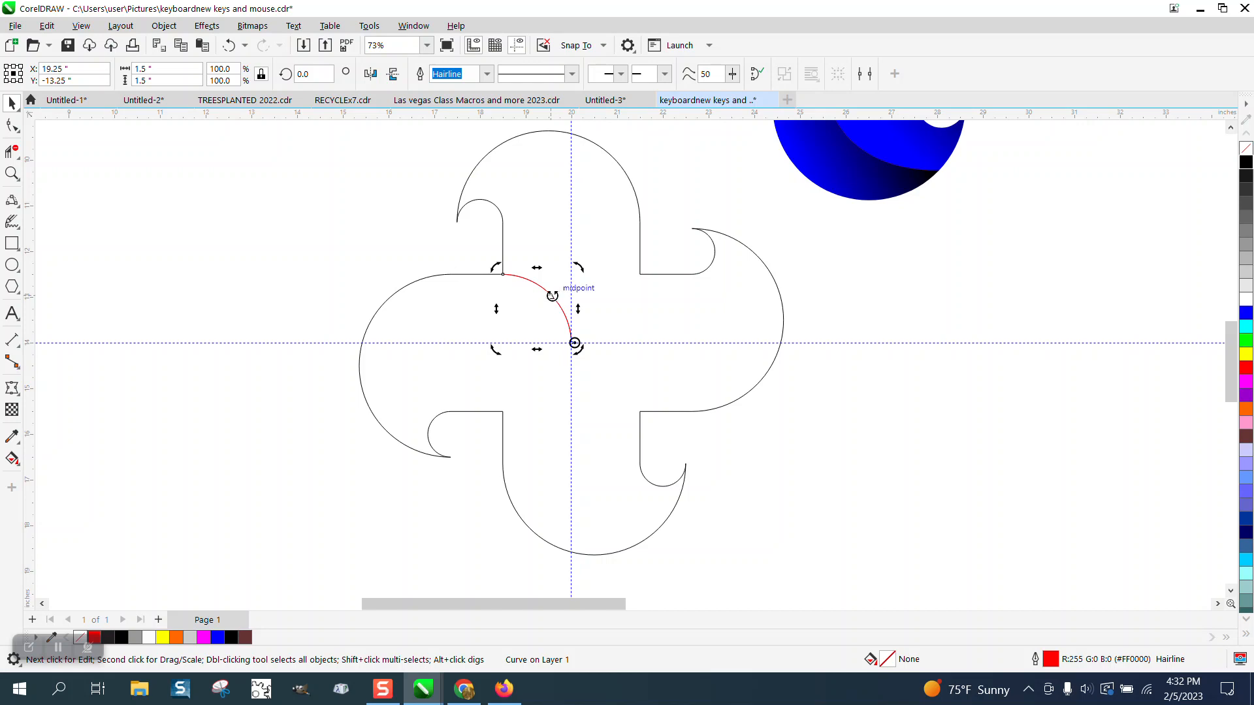
{"action": "left_click", "coordinate": [312, 74]}
{"action": "type", "text": "90"}
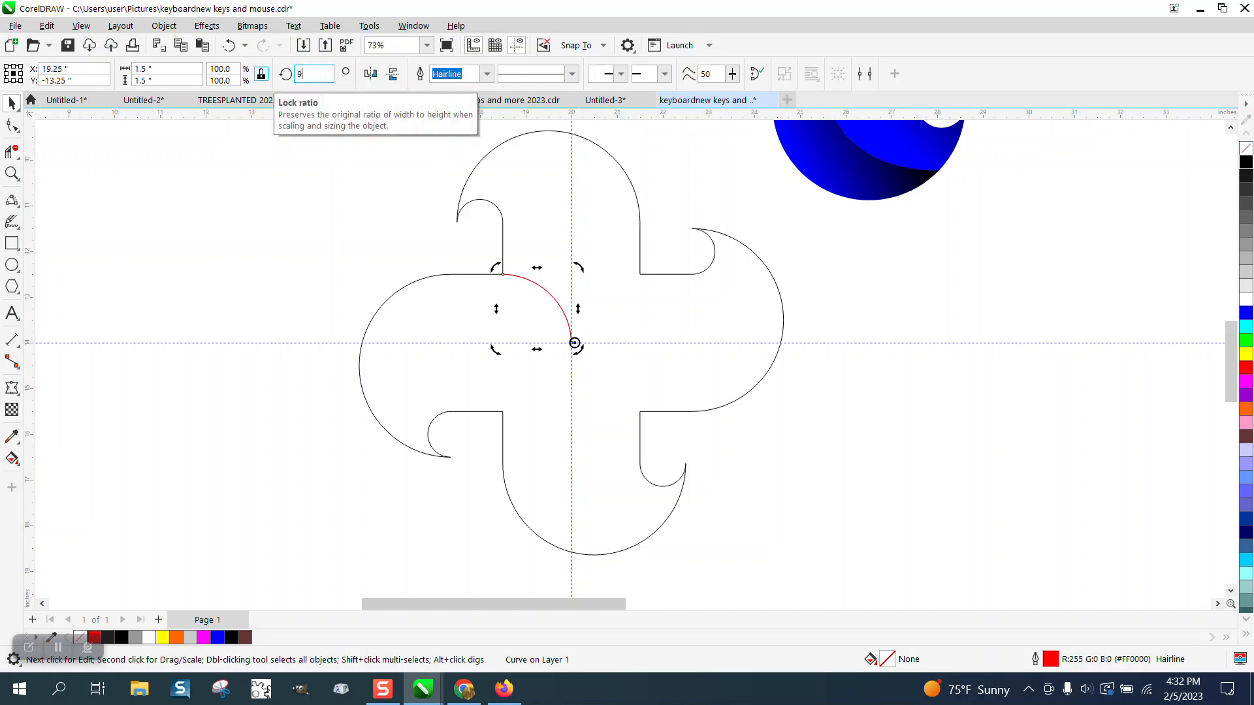
{"action": "key", "text": "Return"}
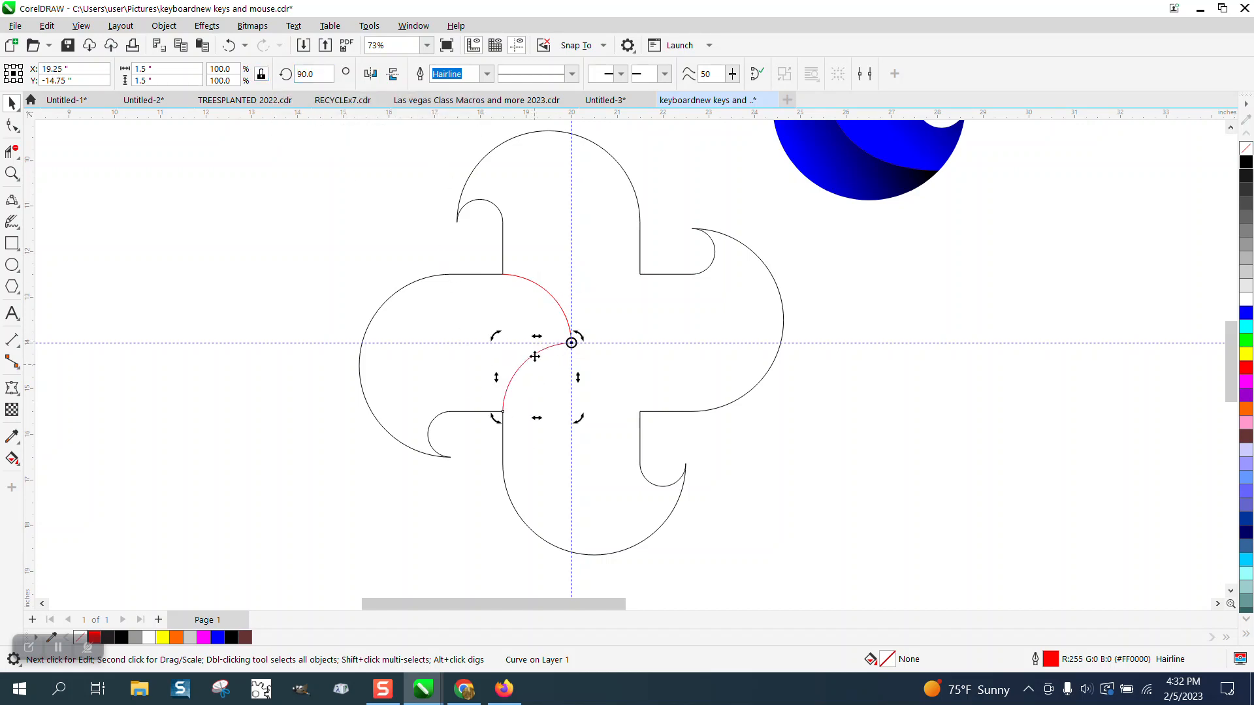
Draw a 3-point curve about 3.9 by 2.45 in from the centre to the left arm's outer edge, dividing the arm like the blue pinwheel.
{"action": "scroll", "coordinate": [449, 375], "scroll_direction": "down", "scroll_amount": 2}
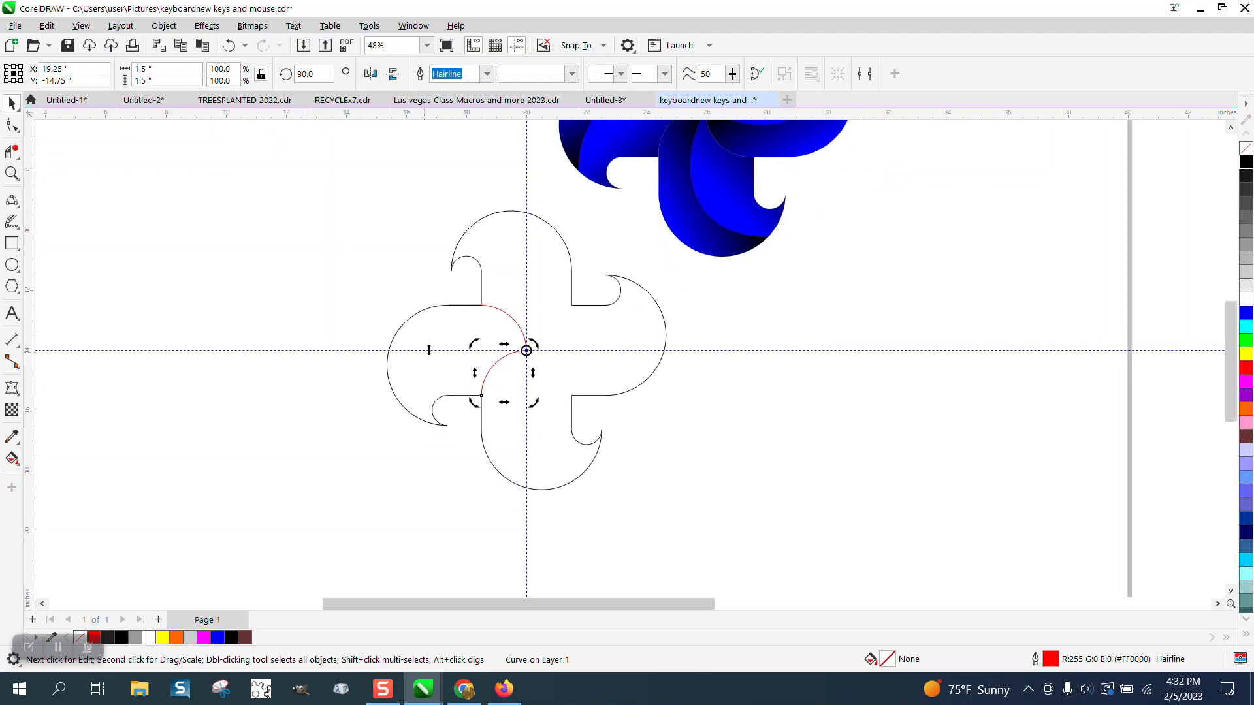
{"action": "scroll", "coordinate": [583, 449], "scroll_direction": "down", "scroll_amount": 1}
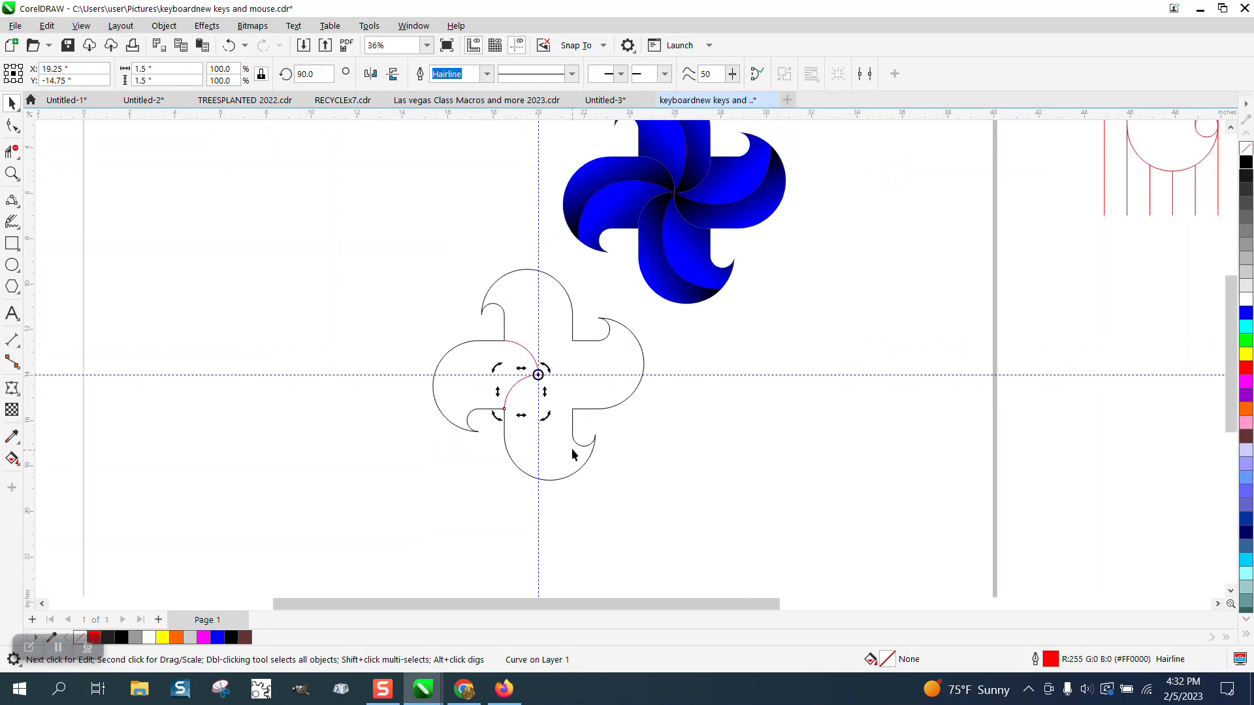
{"action": "scroll", "coordinate": [588, 288], "scroll_direction": "down", "scroll_amount": 1}
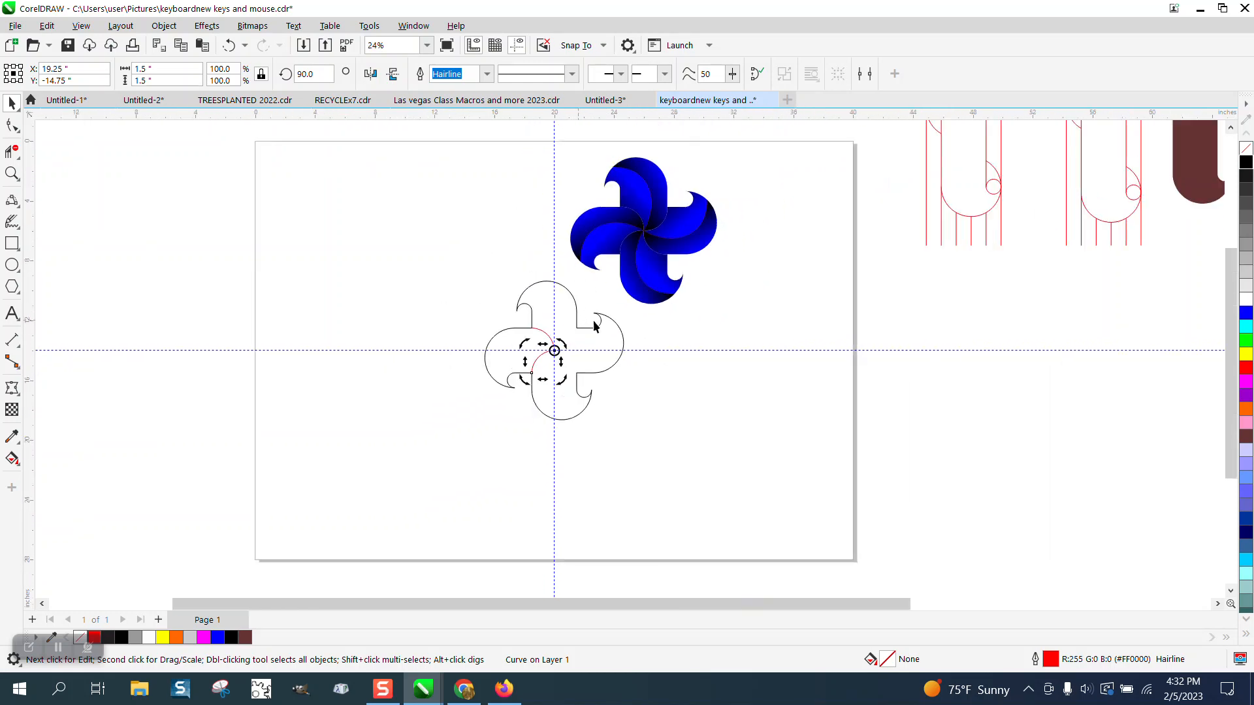
{"action": "left_click", "coordinate": [12, 174]}
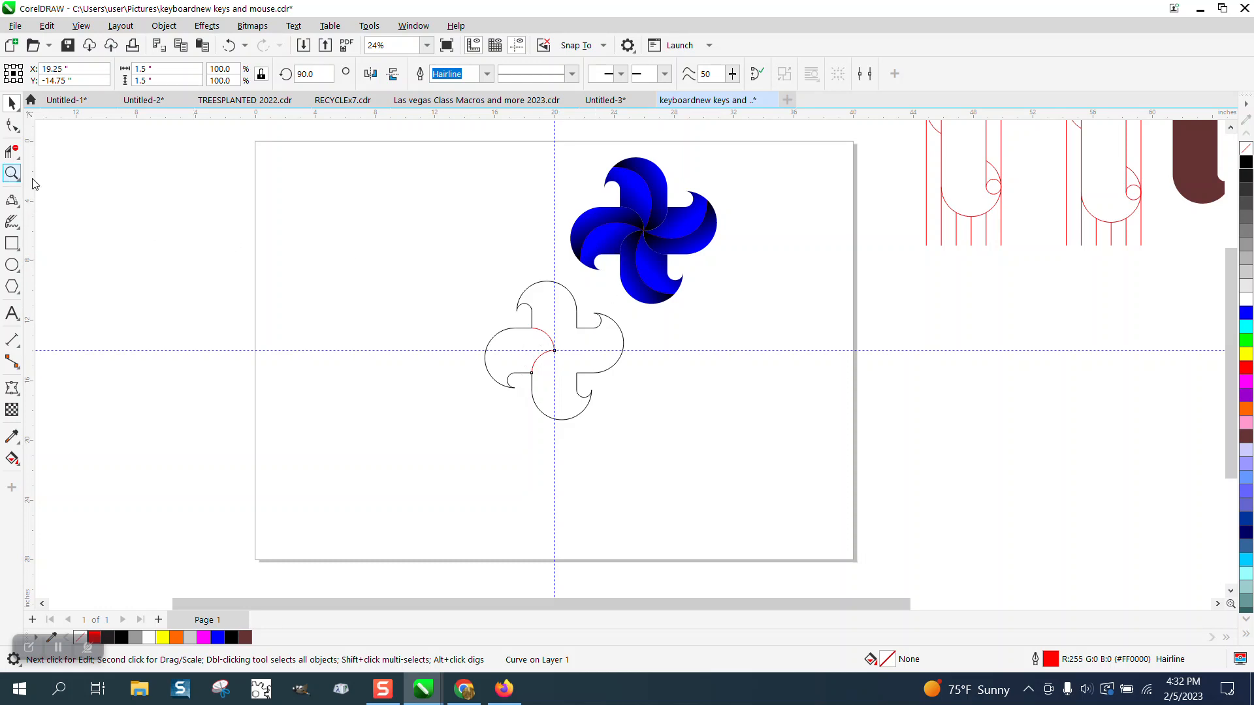
{"action": "left_click_drag", "start_coordinate": [529, 193], "coordinate": [680, 307]}
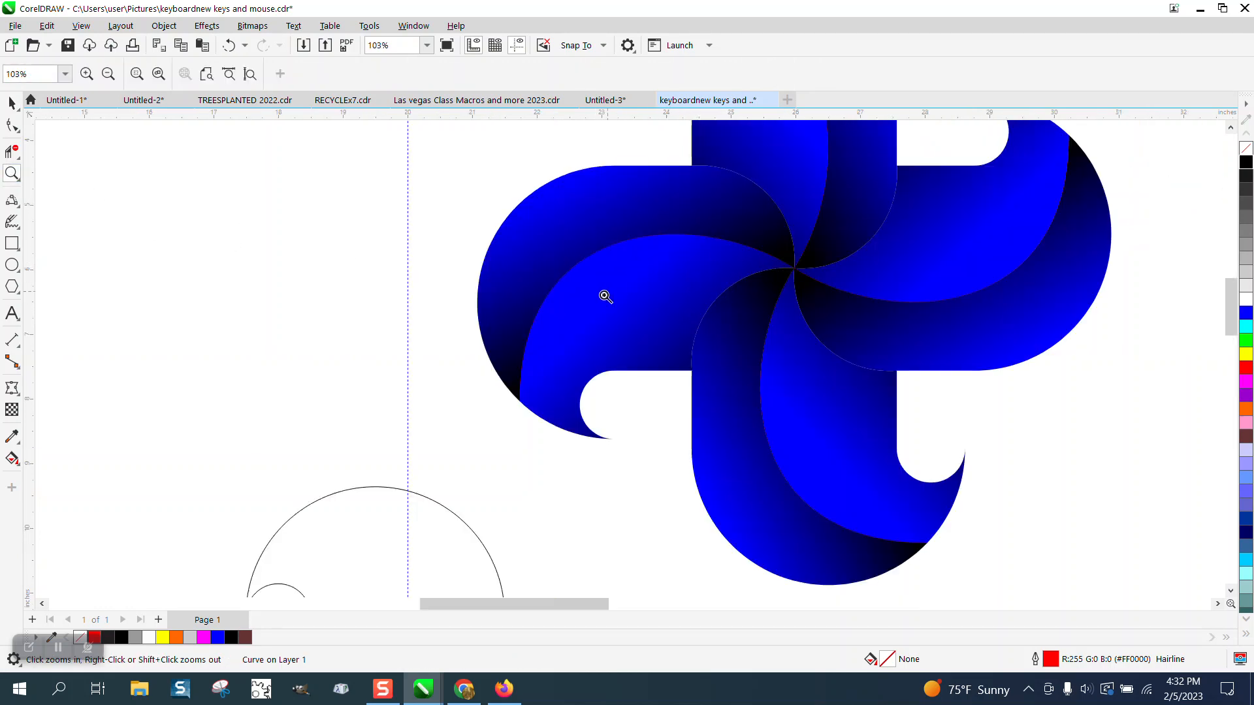
{"action": "scroll", "coordinate": [504, 311], "scroll_direction": "down", "scroll_amount": 4}
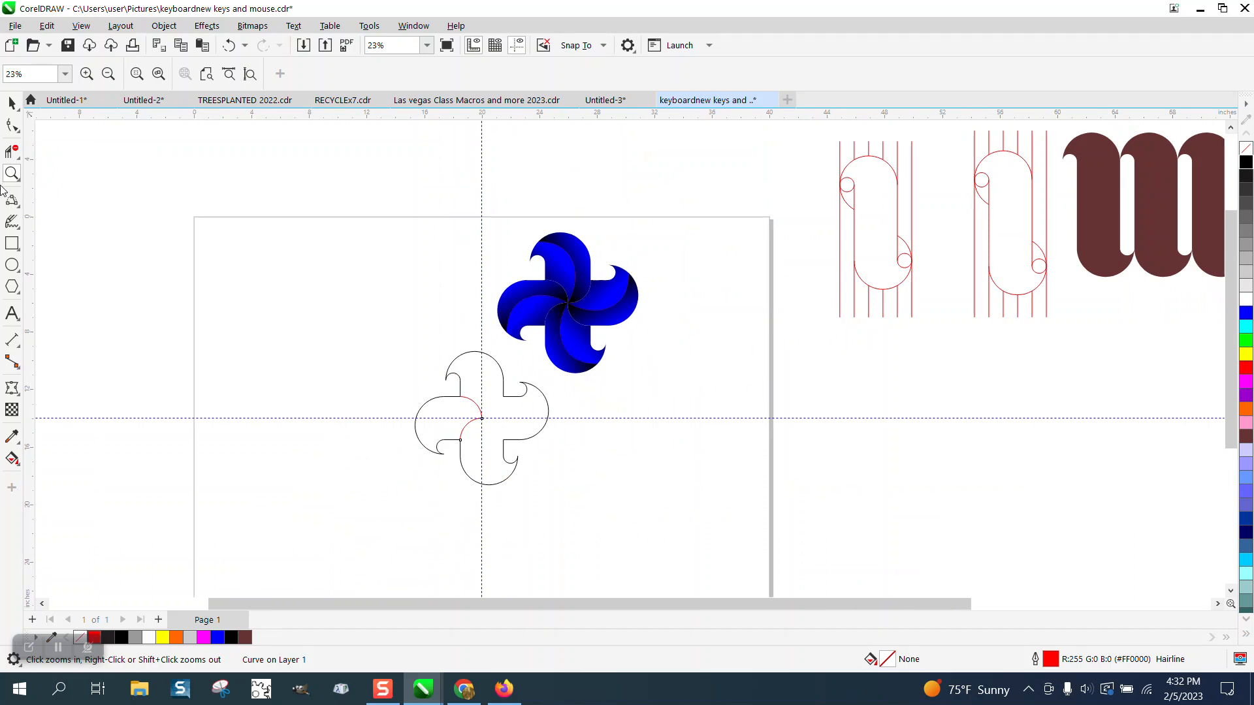
{"action": "scroll", "coordinate": [438, 494], "scroll_direction": "up", "scroll_amount": 3}
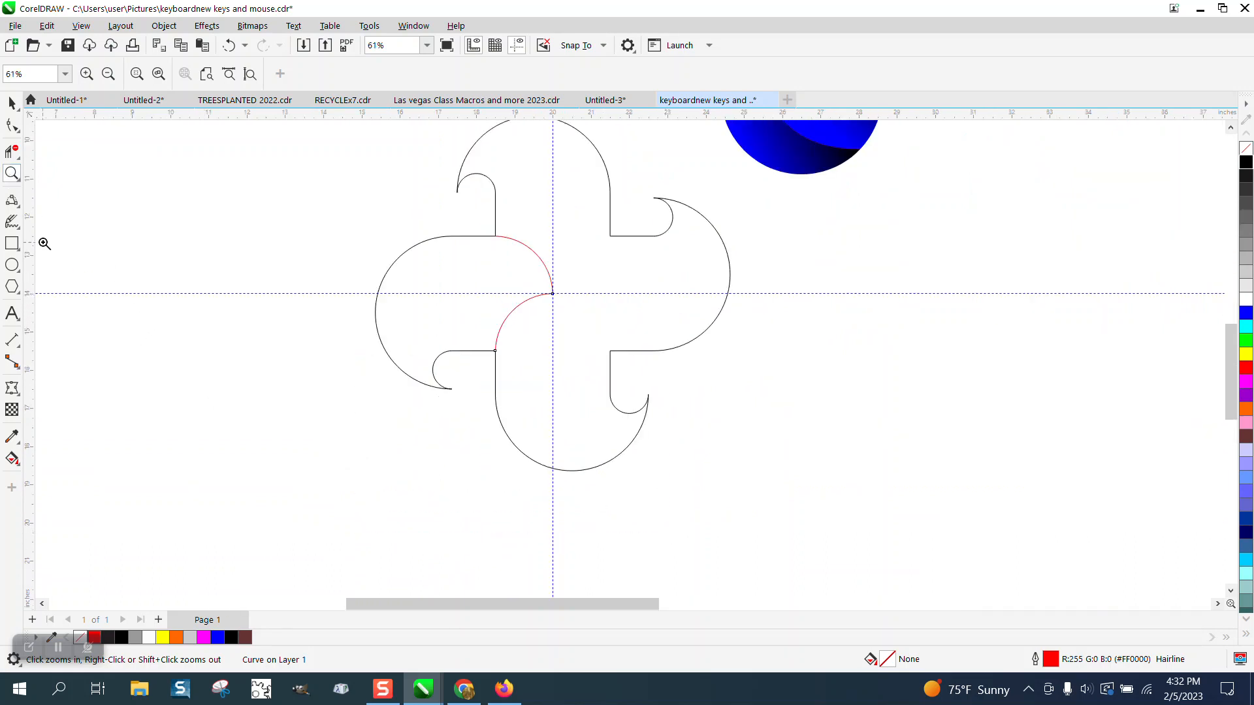
{"action": "left_click", "coordinate": [17, 204]}
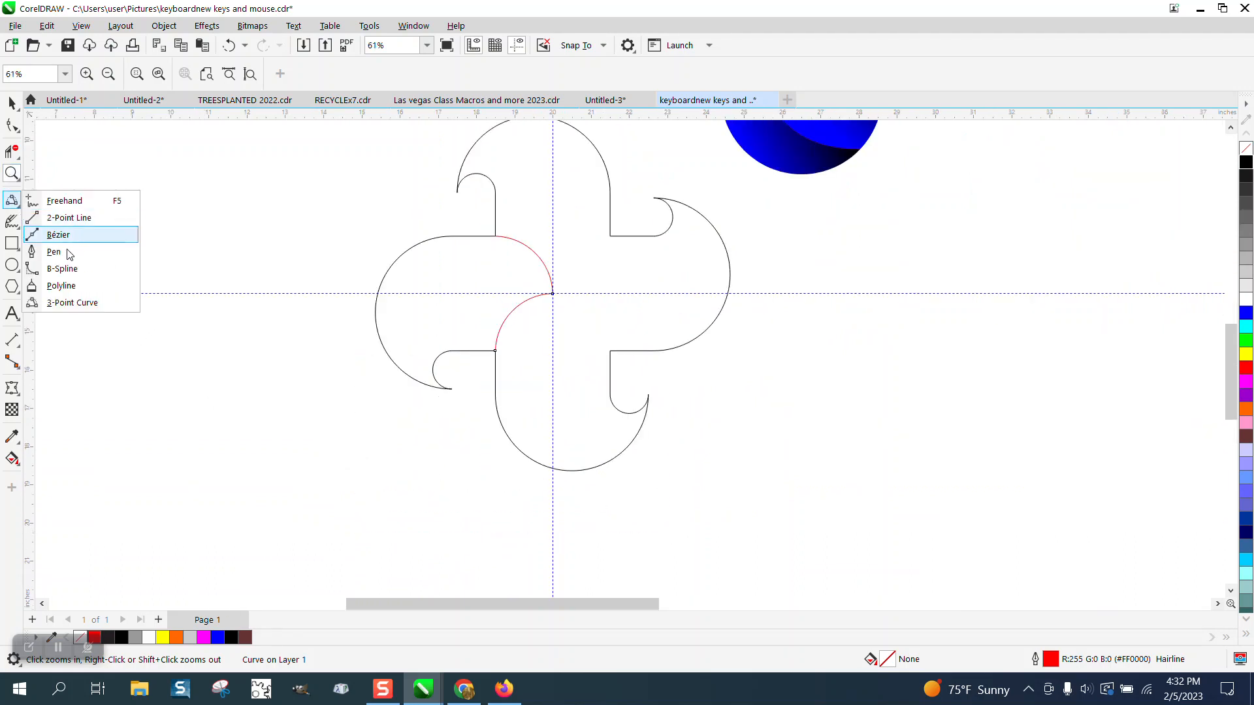
{"action": "left_click", "coordinate": [71, 301]}
{"action": "left_click_drag", "start_coordinate": [552, 294], "coordinate": [405, 371]}
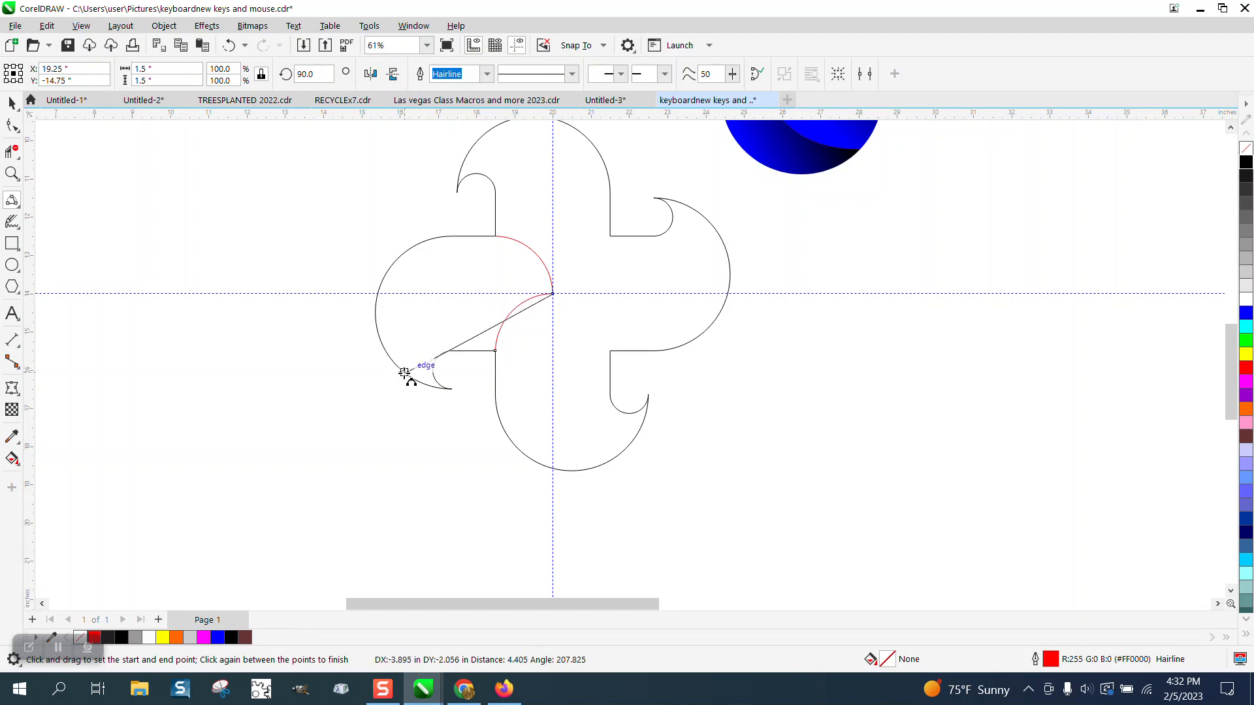
{"action": "left_click", "coordinate": [413, 335]}
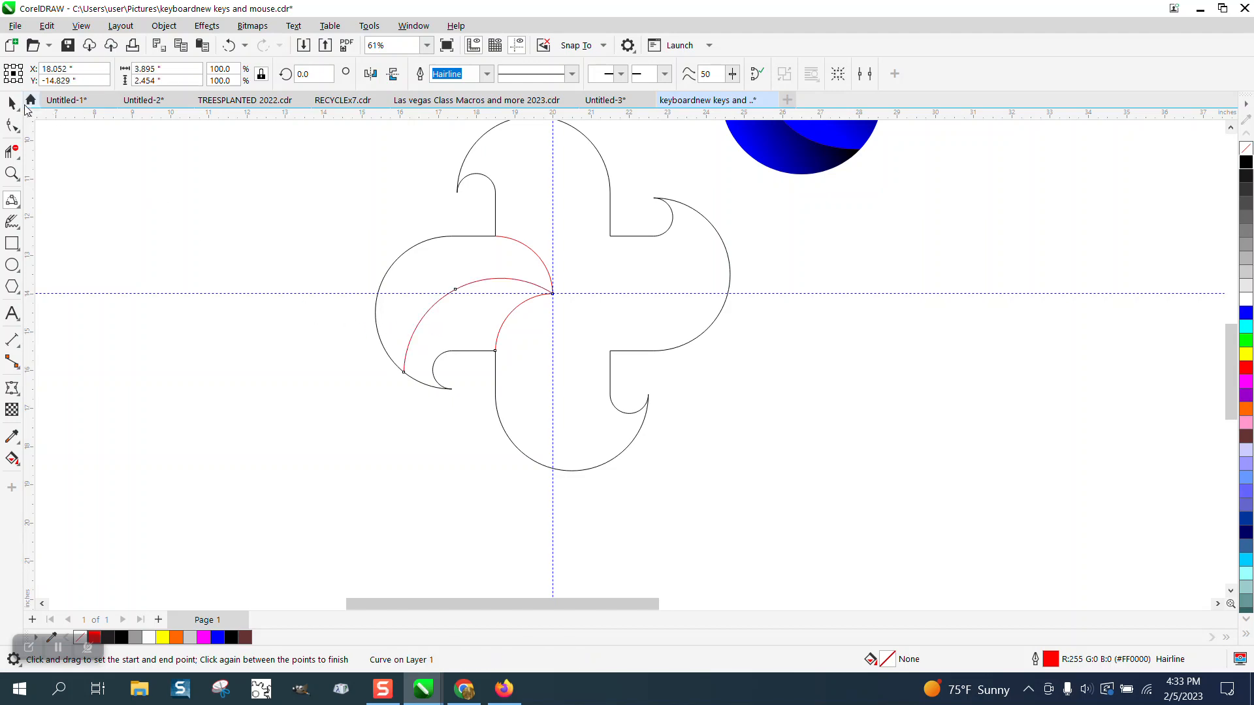
Group the pinwheel outline with the red dividing curves inside it.
{"action": "key", "text": "space"}
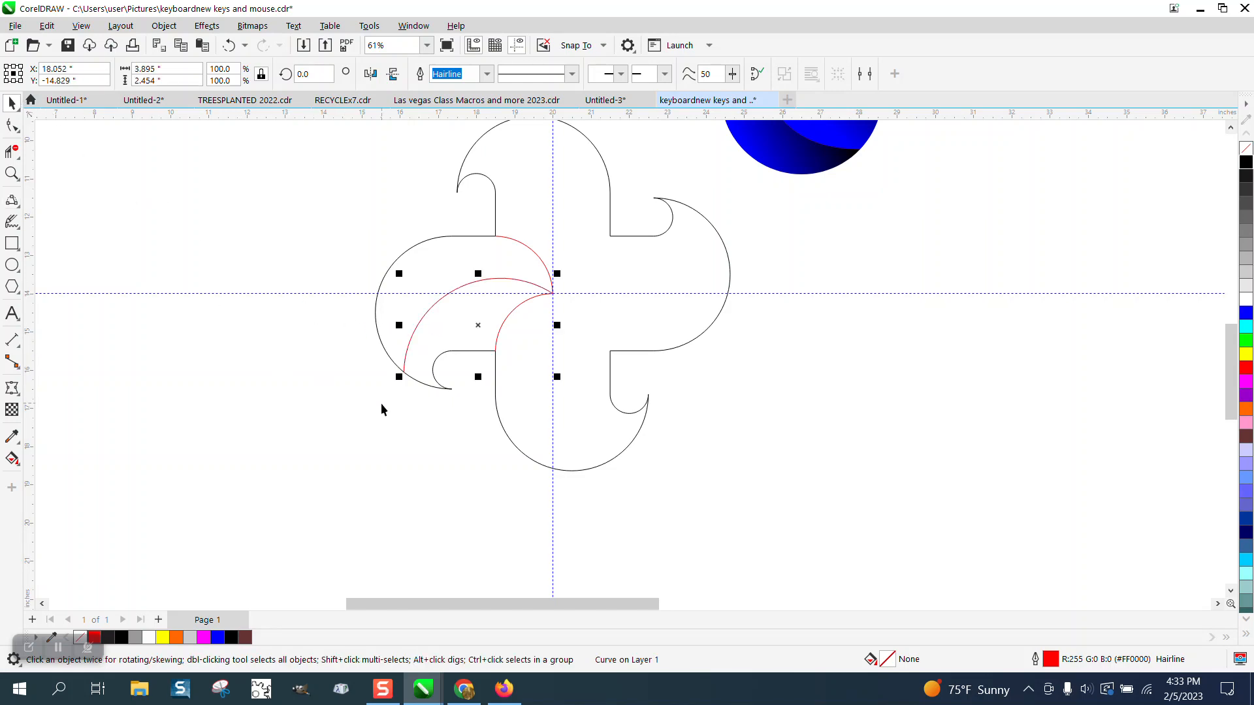
{"action": "scroll", "coordinate": [381, 405], "scroll_direction": "down", "scroll_amount": 1}
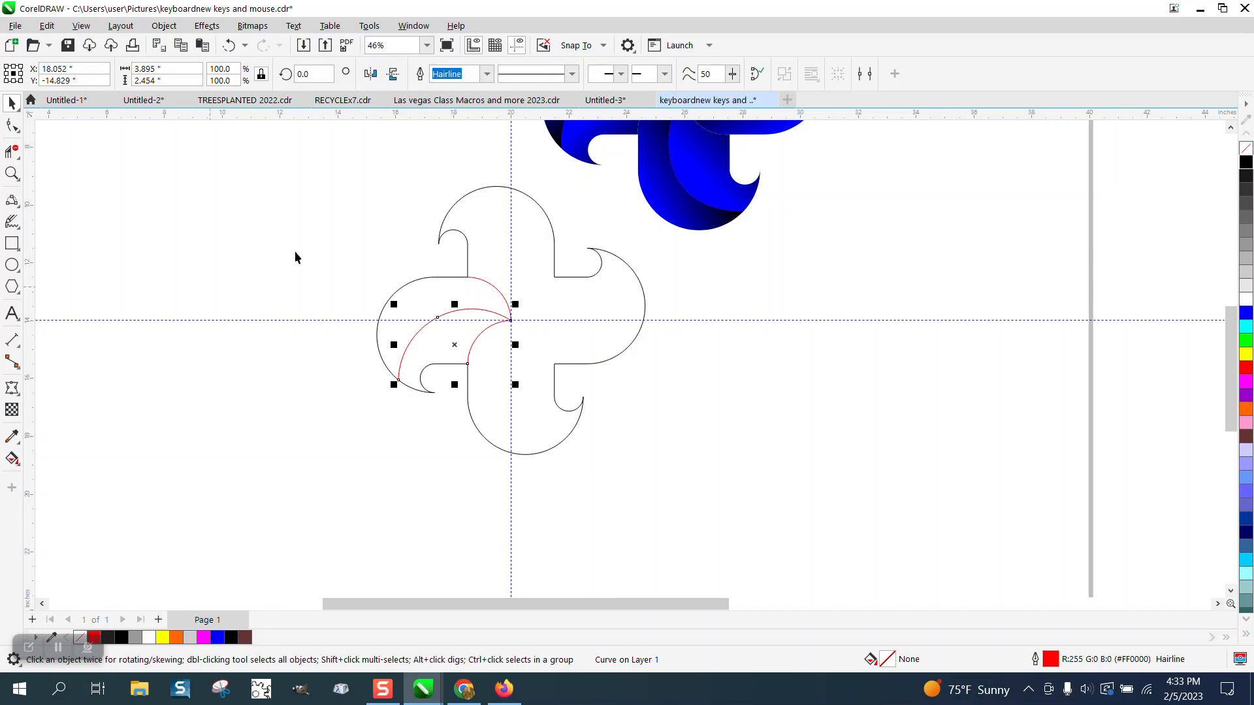
{"action": "left_click_drag", "start_coordinate": [372, 171], "coordinate": [687, 465]}
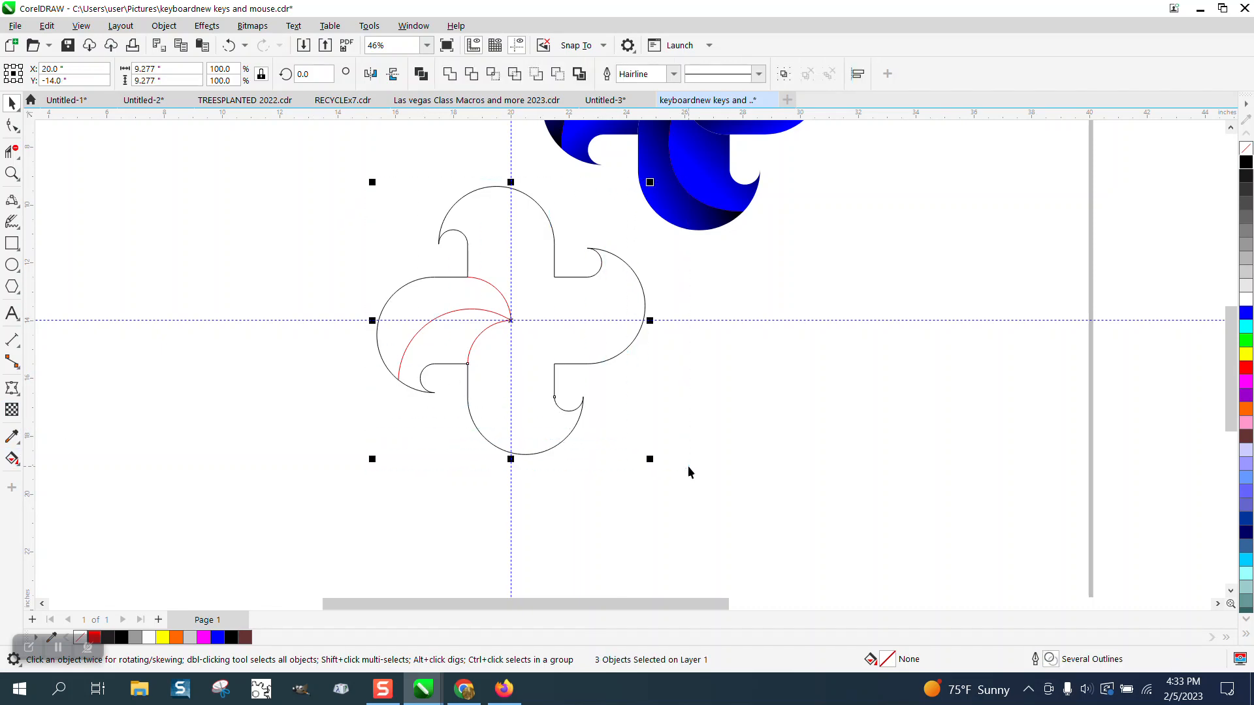
{"action": "key", "text": "ctrl+g"}
Use Smart Fill to fill the upper section of the outline's left arm with blue and no outline.
{"action": "left_click", "coordinate": [12, 459]}
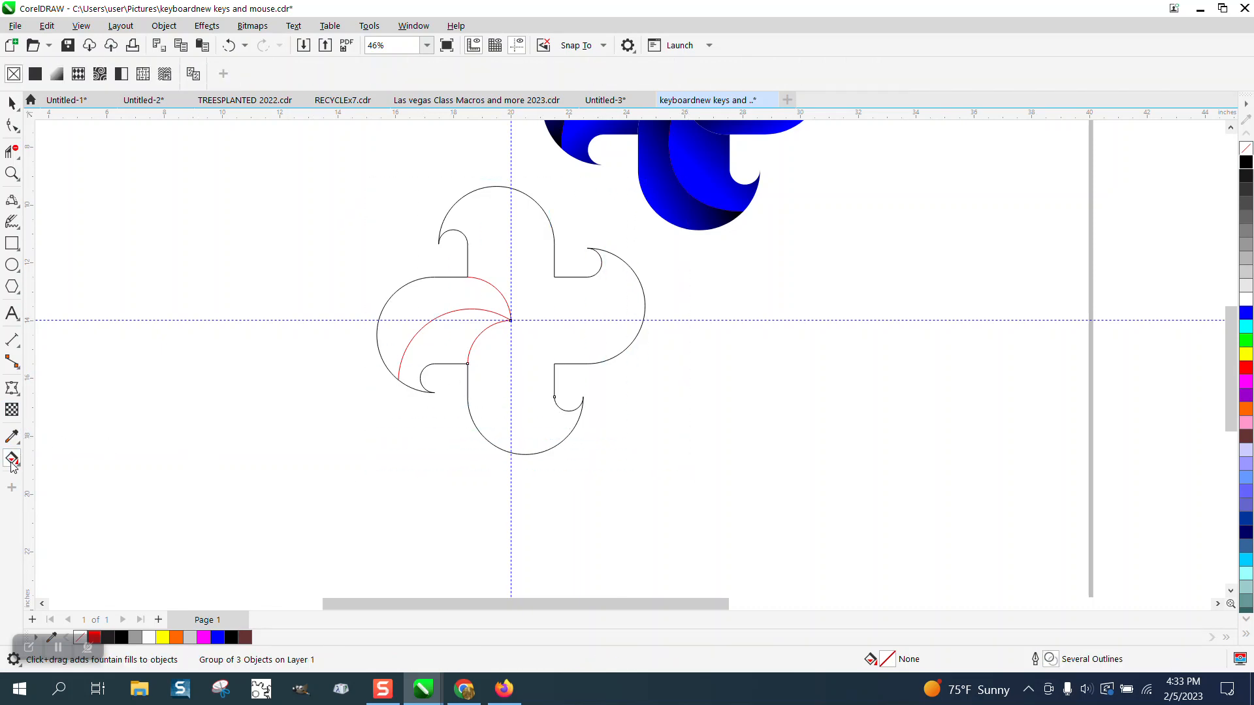
{"action": "left_click", "coordinate": [17, 464]}
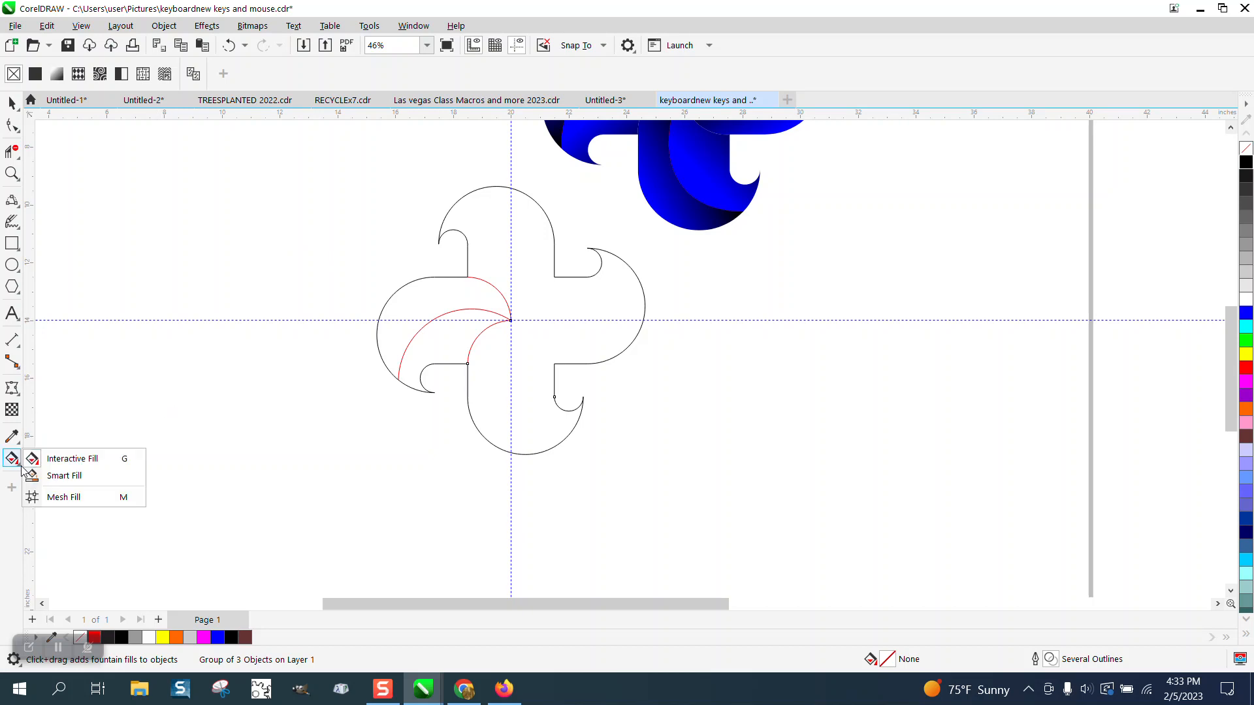
{"action": "left_click", "coordinate": [62, 476]}
{"action": "left_click", "coordinate": [458, 298]}
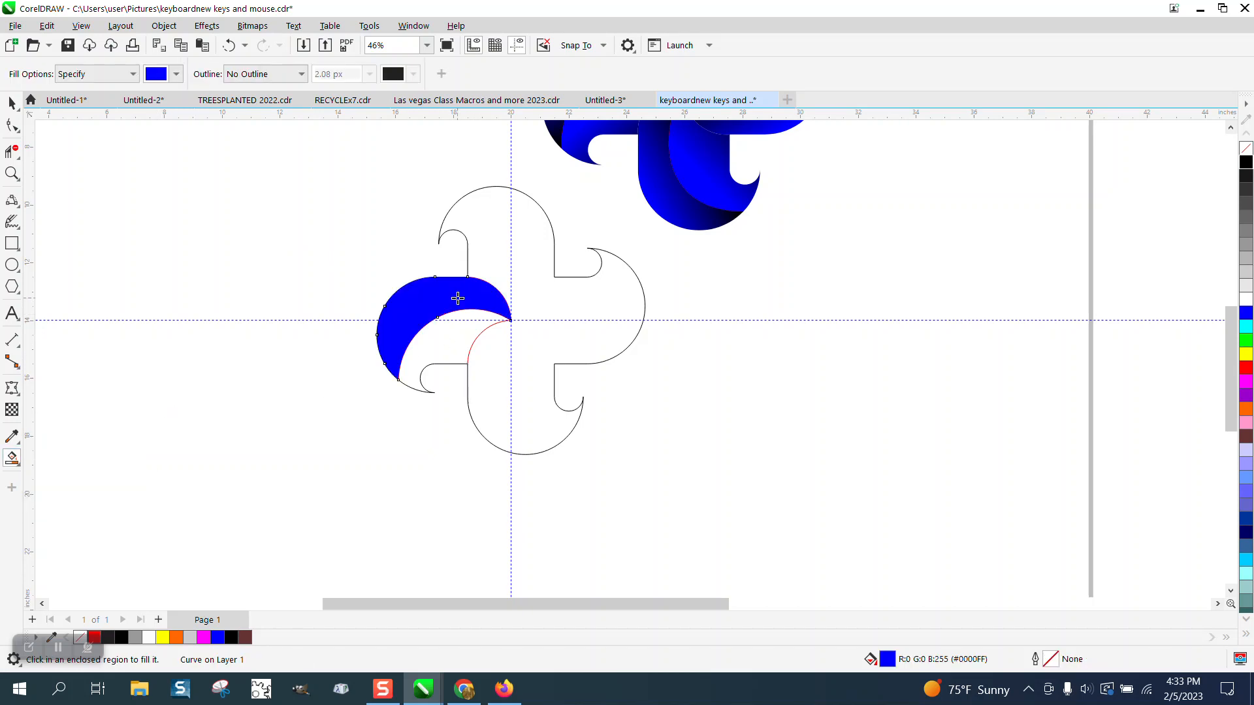
Use Smart Fill to colour the left arm's lower section blue, and move both blue sections 8 in left of their original place.
{"action": "key", "text": "Left"}
{"action": "left_click", "coordinate": [444, 340]}
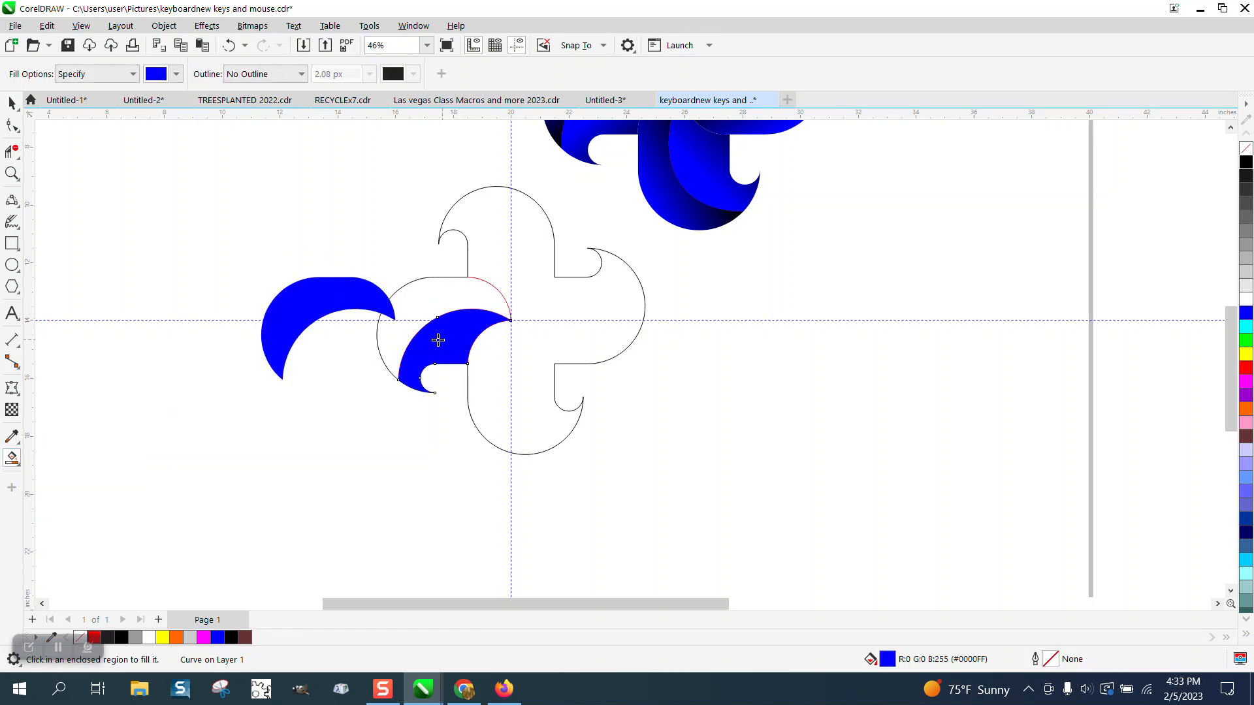
{"action": "key", "text": "Left"}
{"action": "key", "text": "Left"}
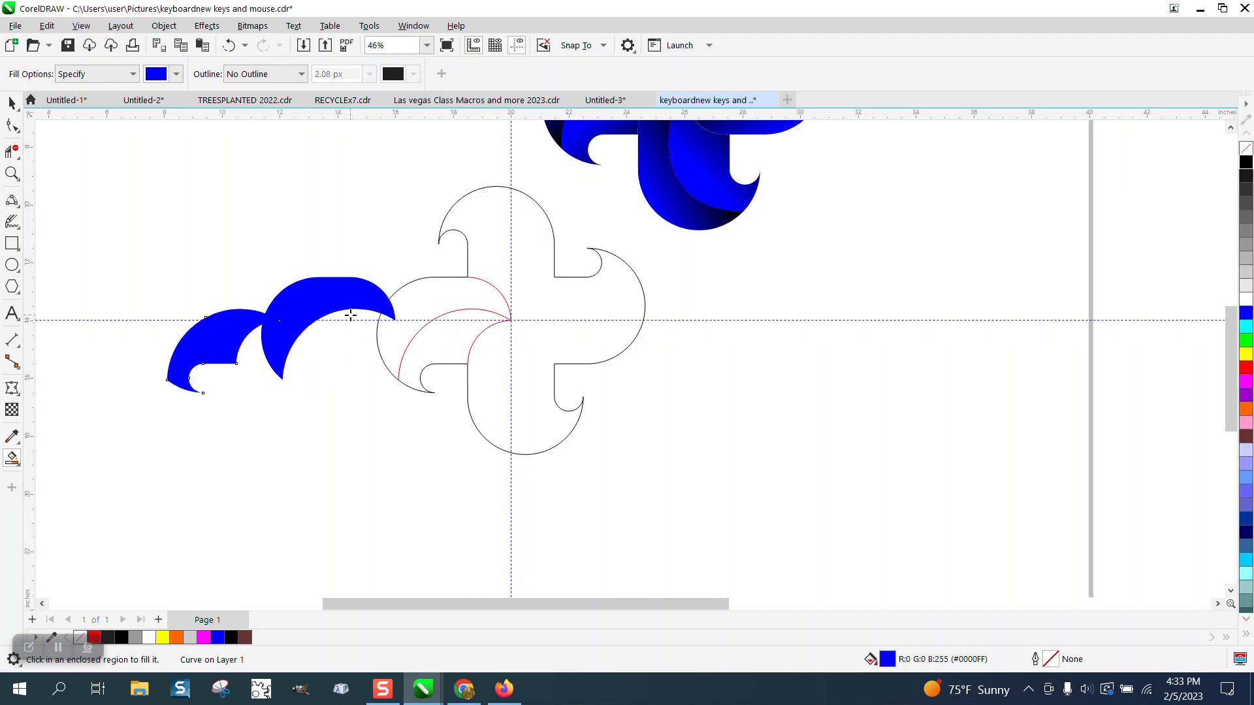
{"action": "left_click", "coordinate": [12, 103]}
{"action": "left_click", "coordinate": [328, 293]}
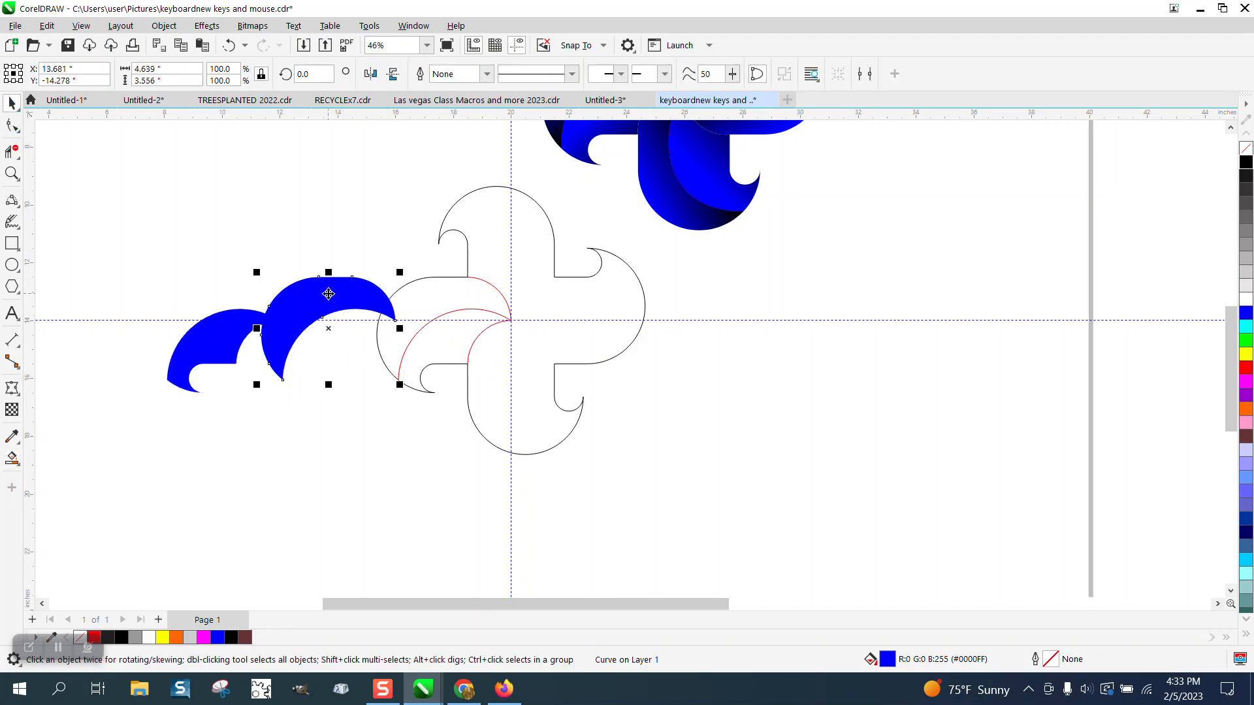
{"action": "key", "text": "Left"}
Move the grouped pinwheel outline with its red dividing curves 16 in to the right, clear of the guideline intersection.
{"action": "left_click_drag", "start_coordinate": [354, 170], "coordinate": [668, 476]}
{"action": "key", "text": "Right"}
{"action": "key", "text": "Right"}
{"action": "key", "text": "Right"}
{"action": "key", "text": "Right"}
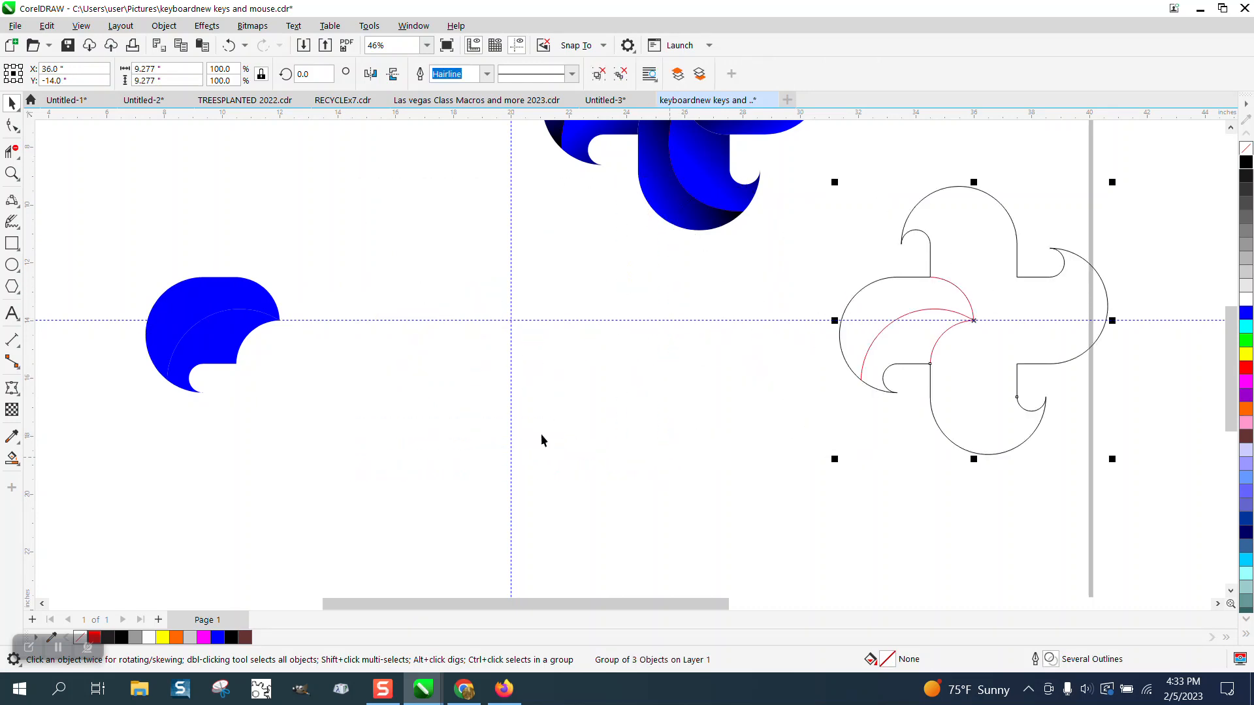
Move the two blue arm sections together 8 in to the right so their tip sits on the guideline intersection.
{"action": "left_click_drag", "start_coordinate": [105, 227], "coordinate": [359, 445]}
{"action": "key", "text": "Right"}
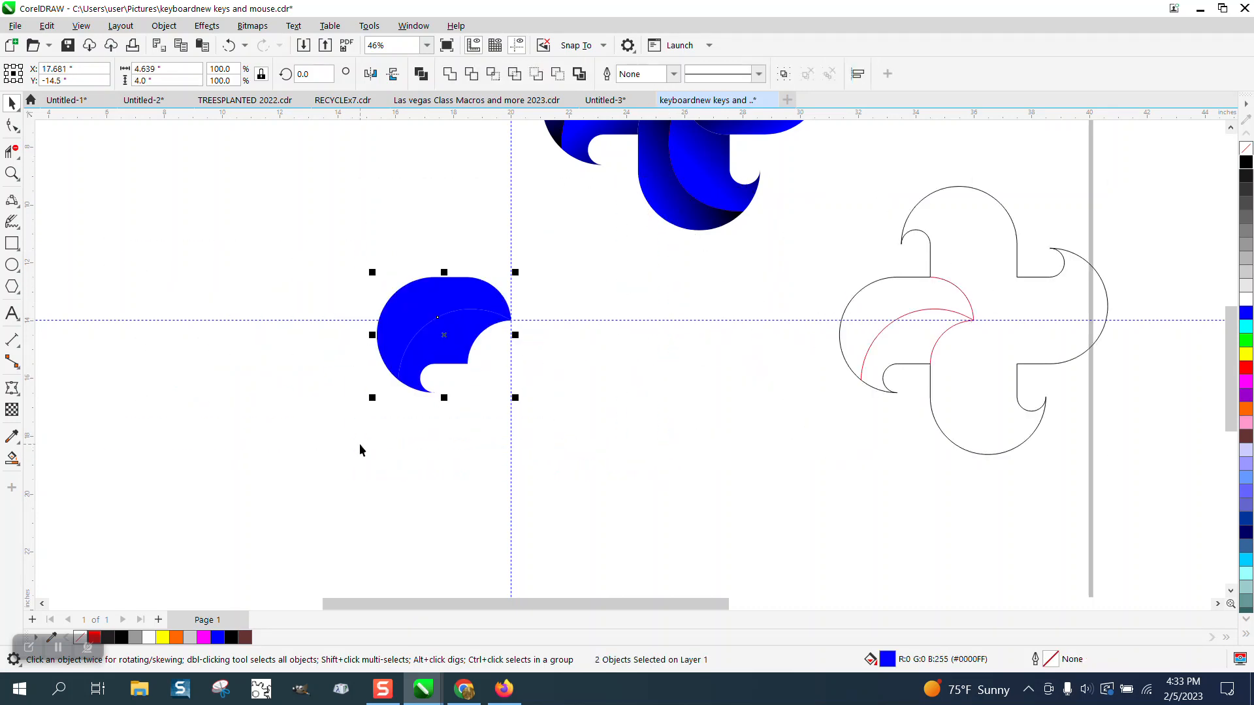
{"action": "left_click", "coordinate": [637, 444]}
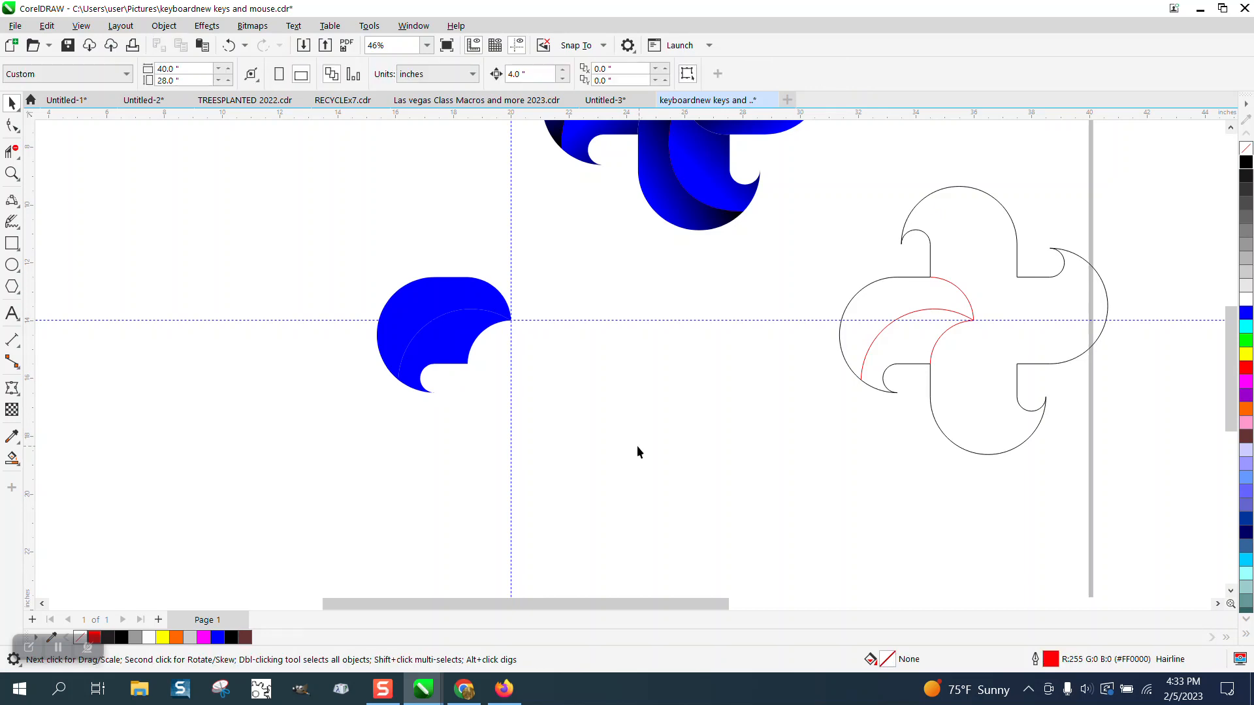
Give the arm's upper section a linear fountain fill from blue at the upper-left edge to black toward the lower right.
{"action": "left_click", "coordinate": [459, 301]}
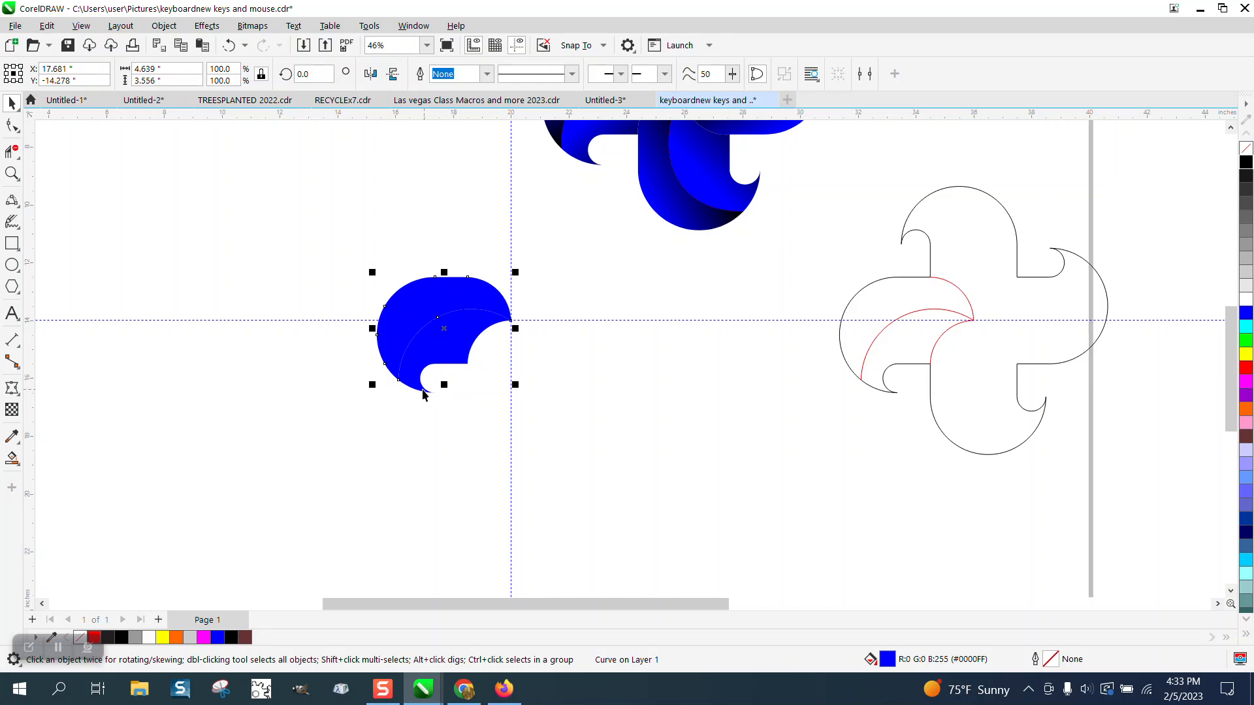
{"action": "left_click", "coordinate": [13, 459]}
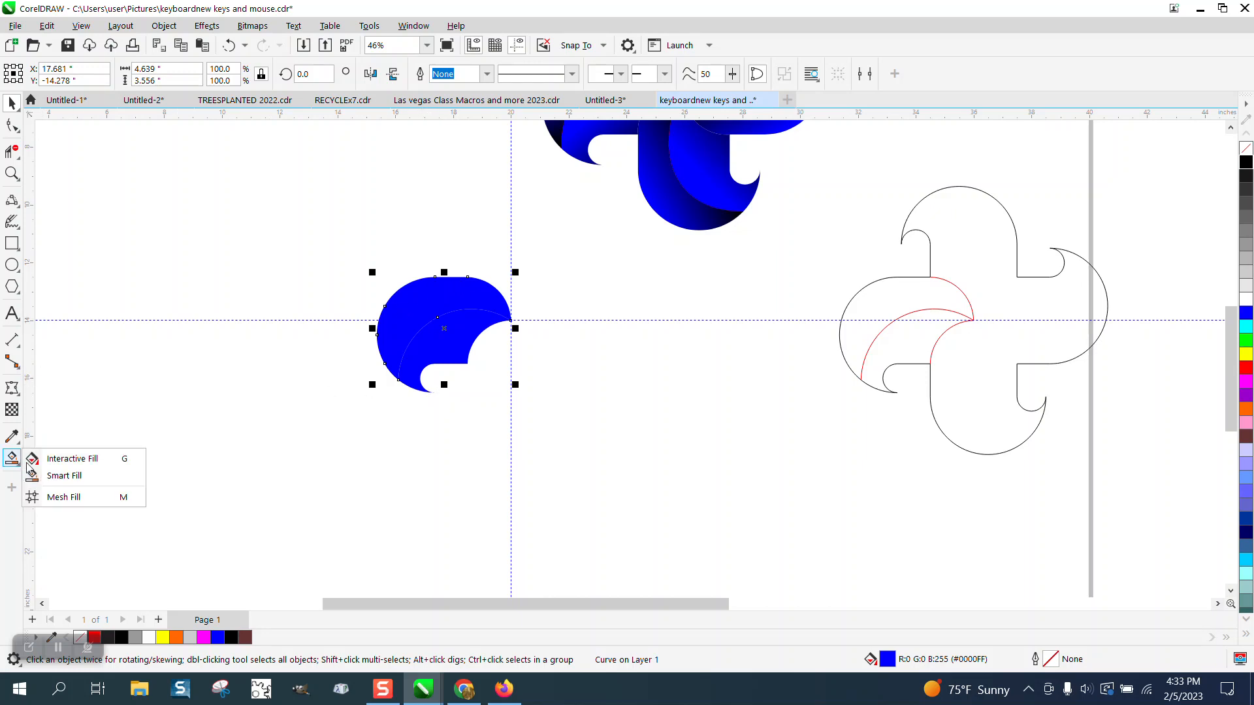
{"action": "left_click", "coordinate": [121, 461]}
{"action": "left_click_drag", "start_coordinate": [444, 336], "coordinate": [455, 351]}
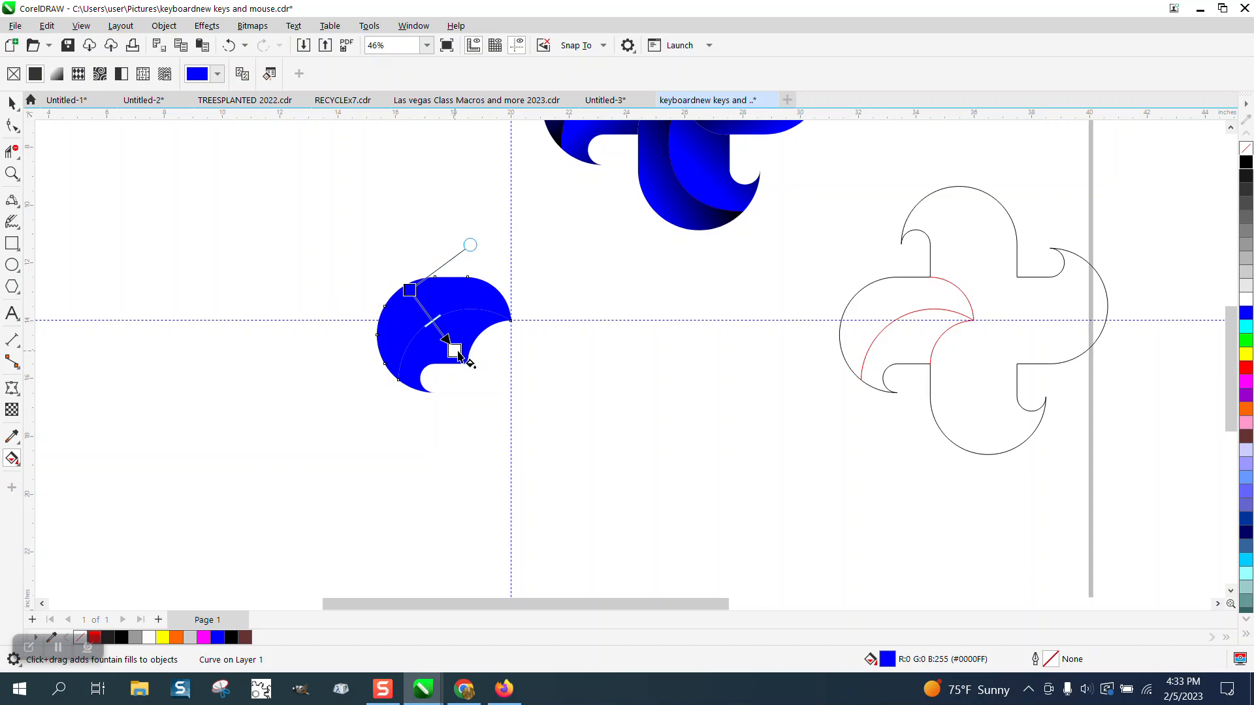
{"action": "left_click_drag", "start_coordinate": [1248, 158], "coordinate": [454, 351]}
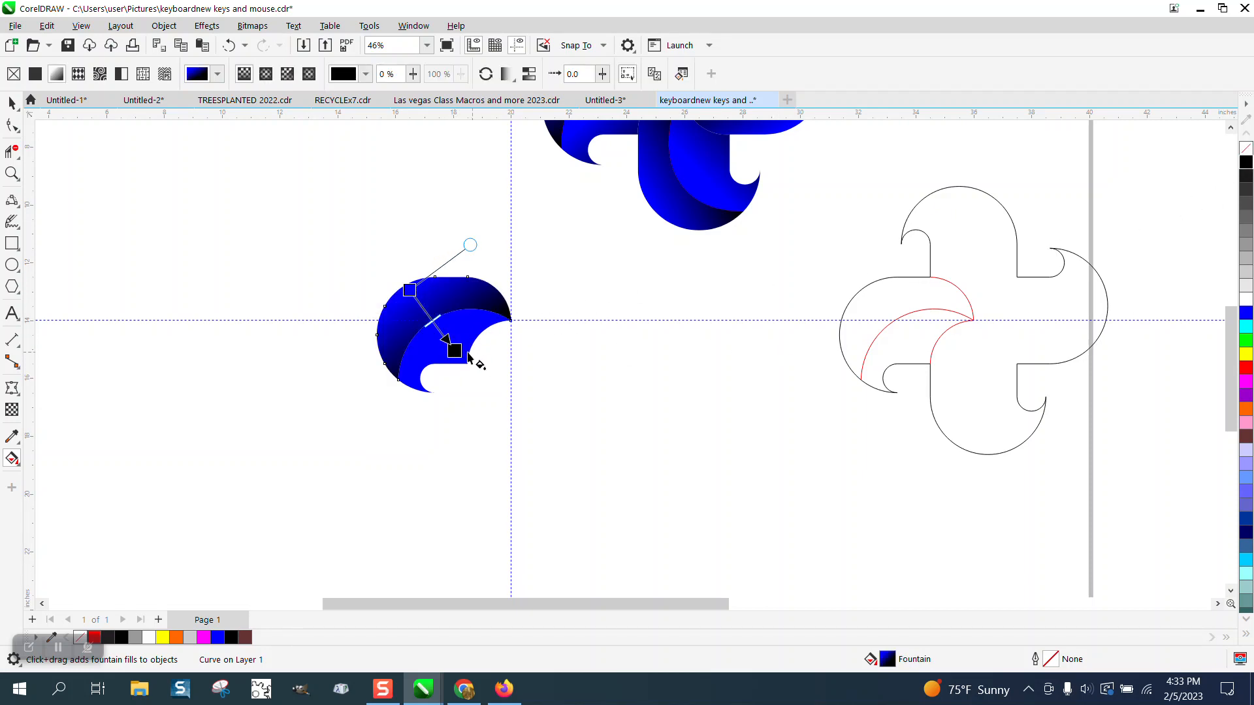
{"action": "scroll", "coordinate": [719, 327], "scroll_direction": "down", "scroll_amount": 1}
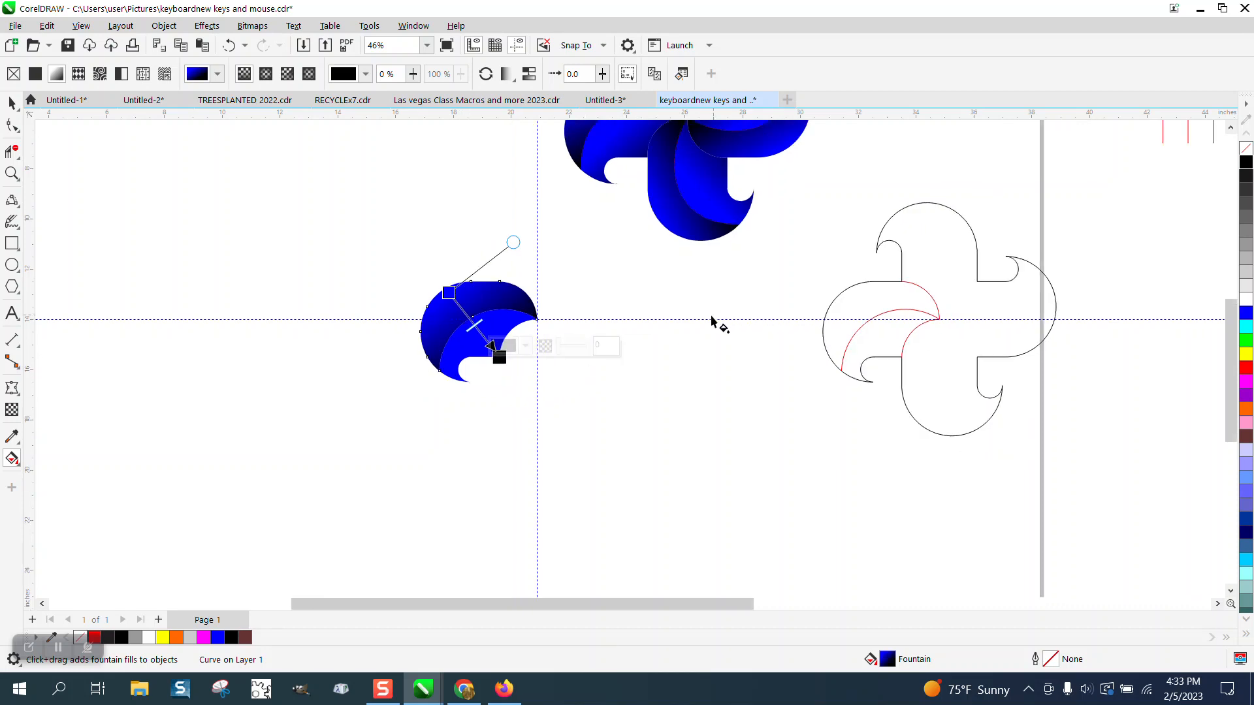
{"action": "left_click", "coordinate": [12, 173]}
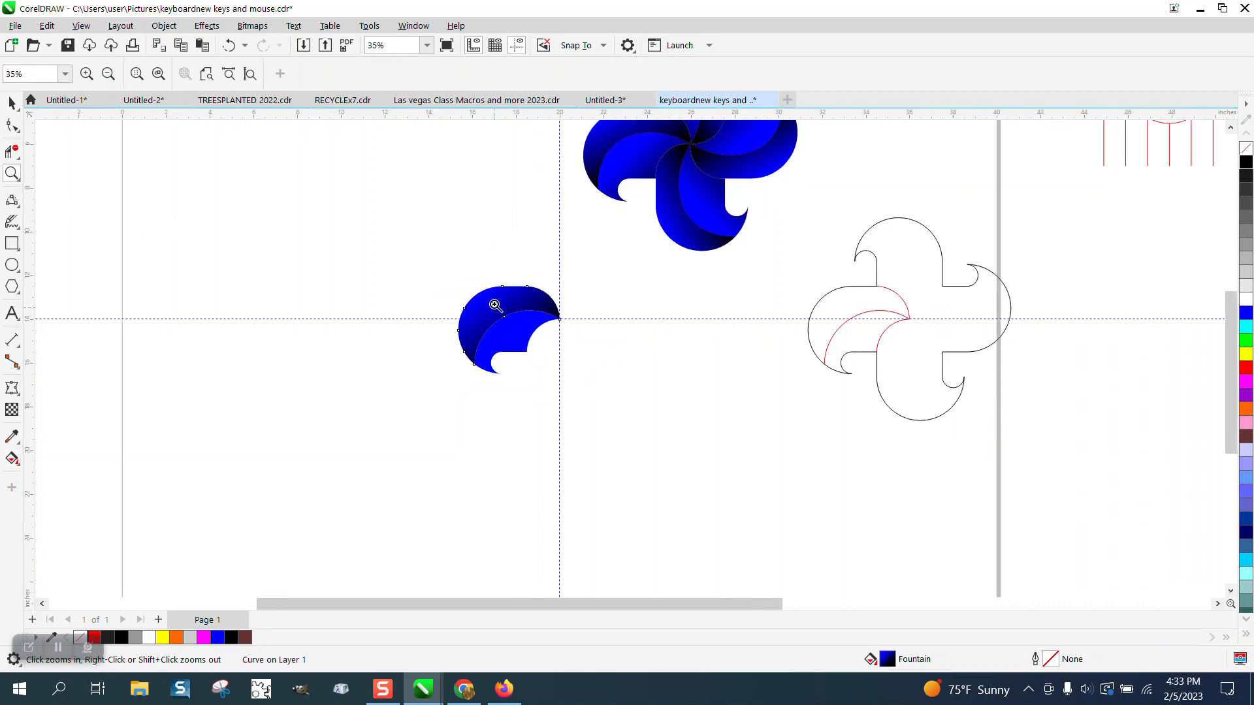
{"action": "left_click_drag", "start_coordinate": [424, 268], "coordinate": [723, 440]}
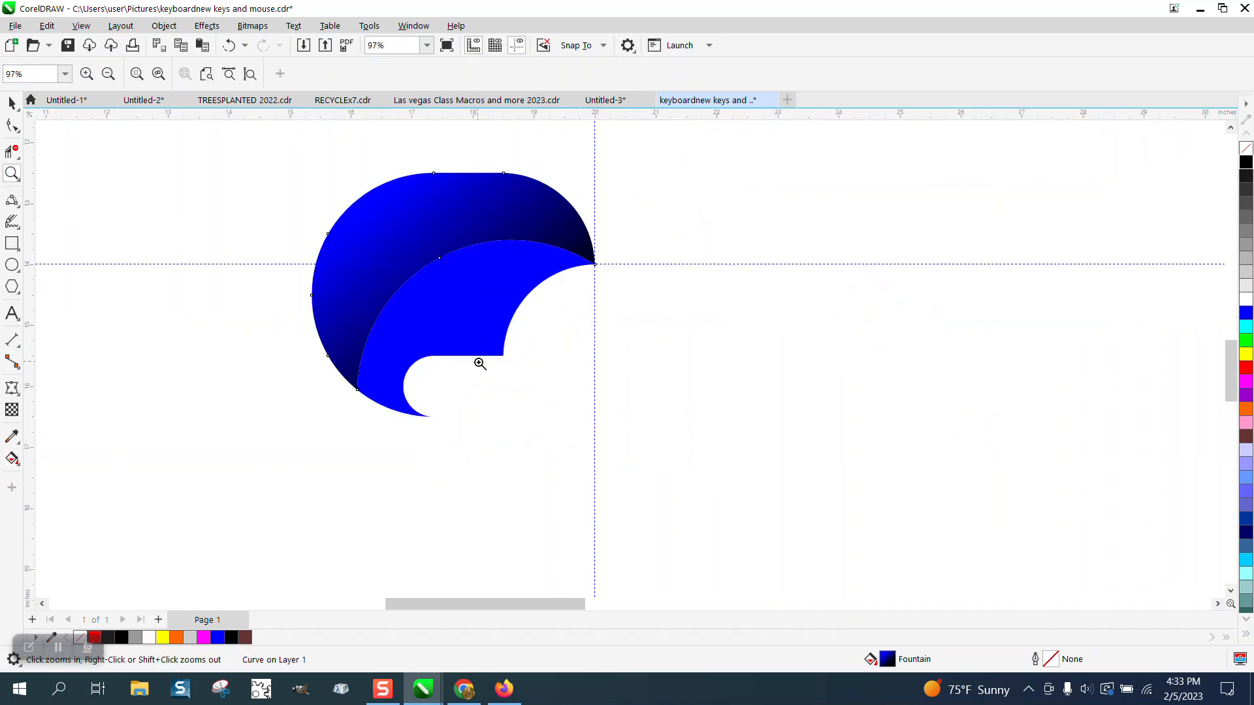
{"action": "scroll", "coordinate": [480, 363], "scroll_direction": "down", "scroll_amount": 3}
{"action": "scroll", "coordinate": [663, 241], "scroll_direction": "down", "scroll_amount": 1}
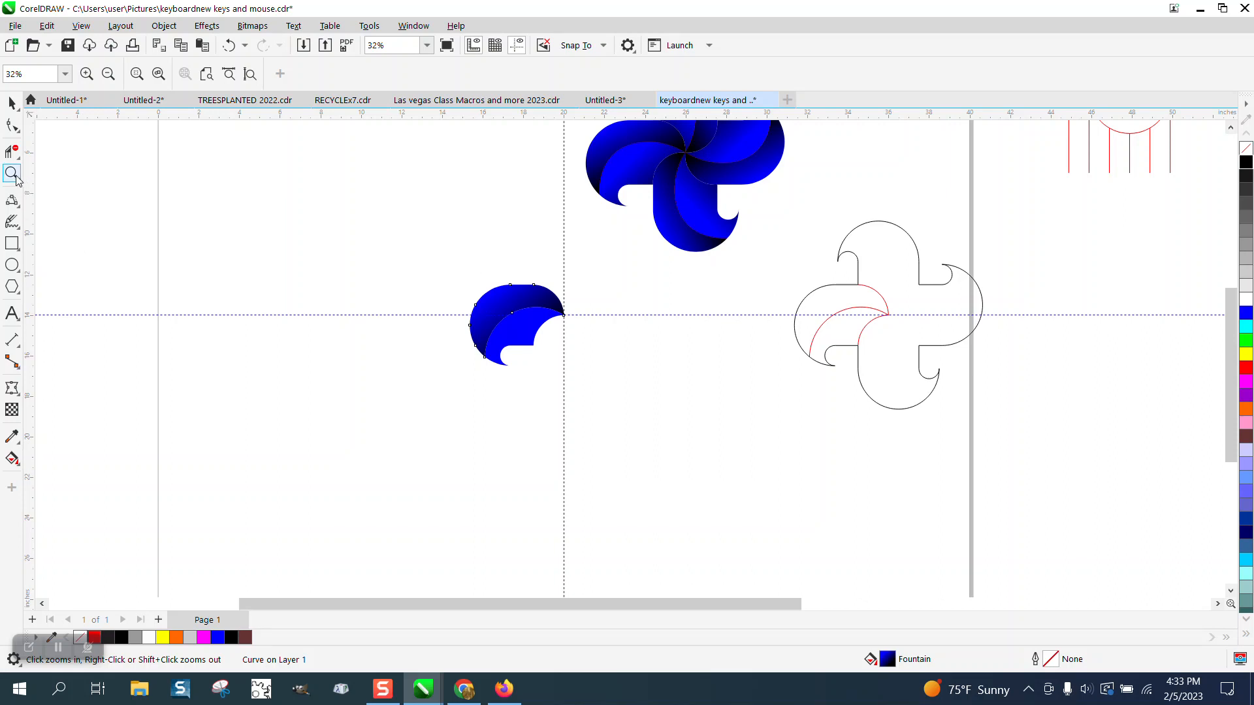
Duplicate the two arm sections together and move the copy 16 in to the left.
{"action": "left_click", "coordinate": [12, 102]}
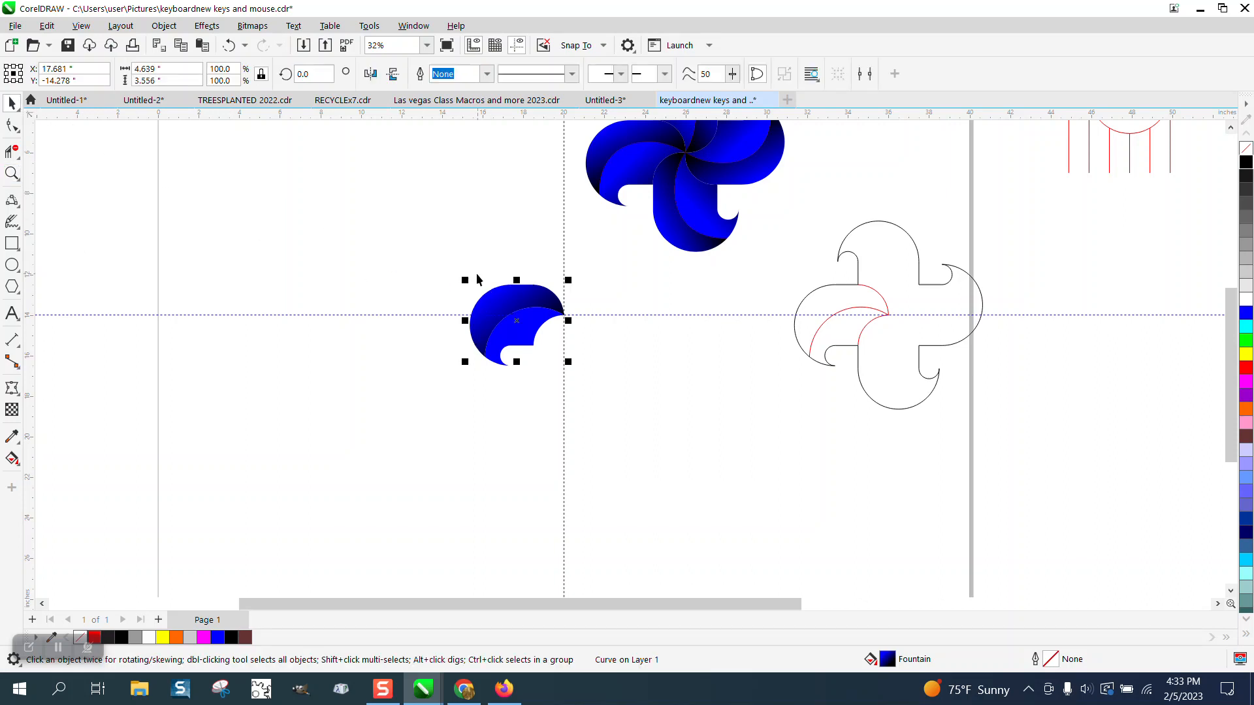
{"action": "left_click_drag", "start_coordinate": [434, 254], "coordinate": [641, 389]}
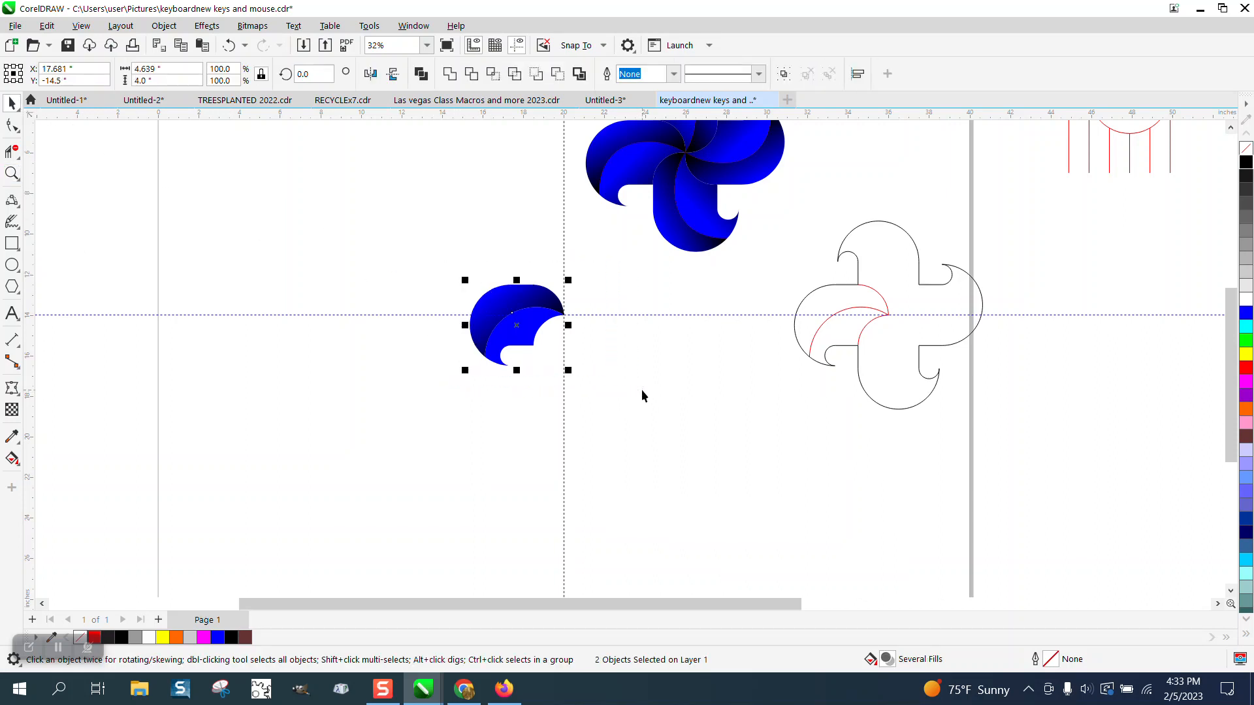
{"action": "key", "text": "KP_Add"}
{"action": "key", "text": "shift+Left"}
{"action": "key", "text": "shift+Left"}
{"action": "key", "text": "shift+Left"}
{"action": "key", "text": "shift+Left"}
{"action": "key", "text": "shift+Left"}
{"action": "key", "text": "shift+Left"}
{"action": "key", "text": "shift+Left"}
{"action": "key", "text": "shift+Left"}
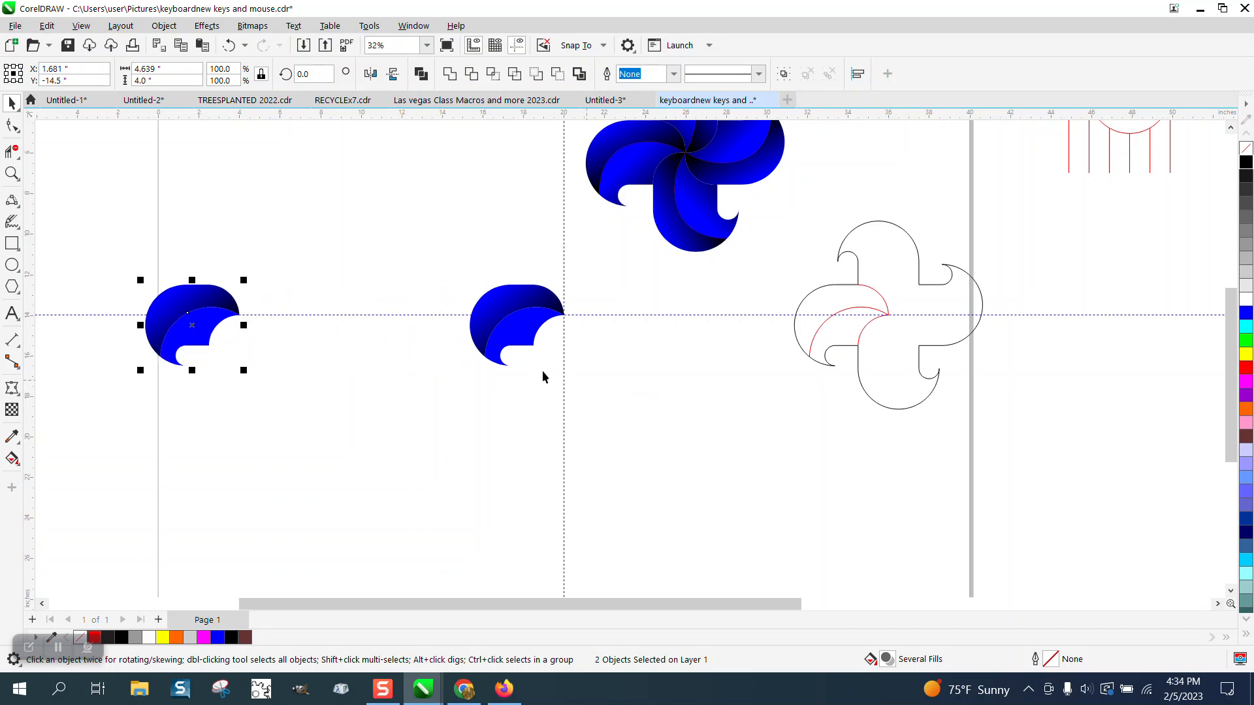
Give the original arm's lower section a fountain fill from blue at its inner corner to black at the dividing curve.
{"action": "left_click", "coordinate": [505, 338]}
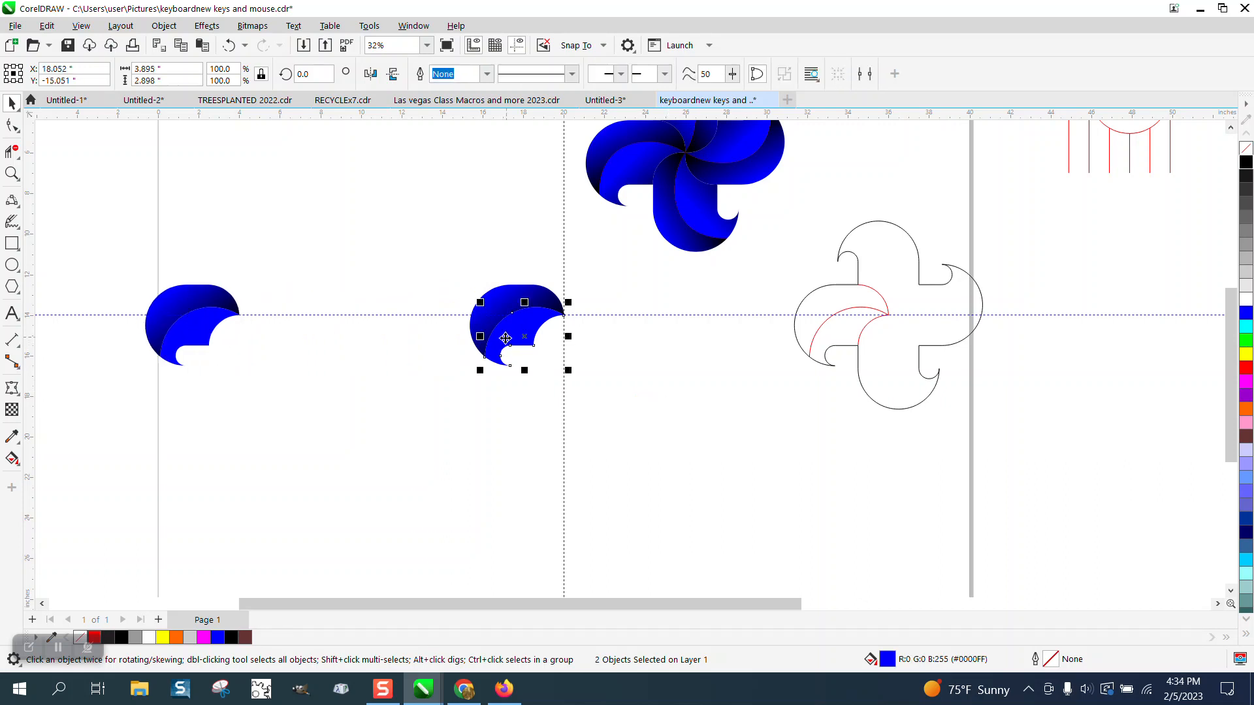
{"action": "left_click", "coordinate": [20, 467]}
{"action": "left_click", "coordinate": [52, 458]}
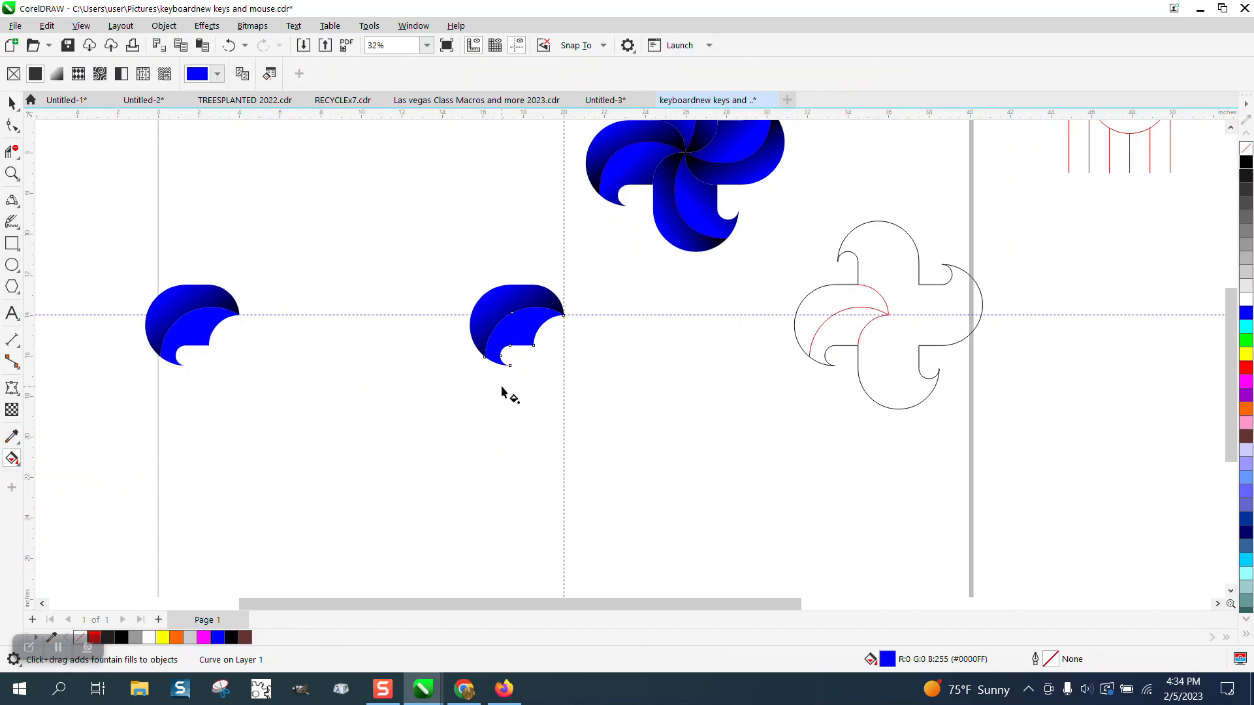
{"action": "left_click_drag", "start_coordinate": [527, 345], "coordinate": [508, 315]}
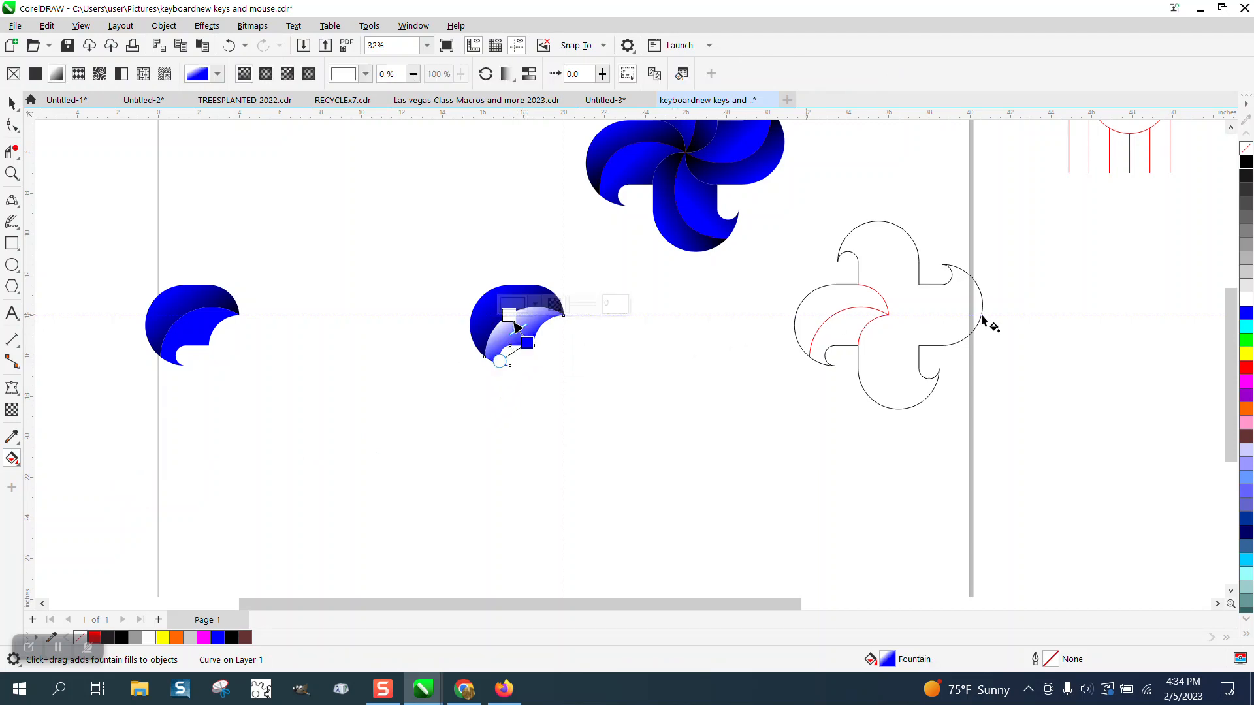
{"action": "left_click_drag", "start_coordinate": [1246, 178], "coordinate": [510, 316]}
Lengthen the lower section's fountain fill by moving its black end up and left past the dividing curve, softening the shading.
{"action": "left_click", "coordinate": [12, 173]}
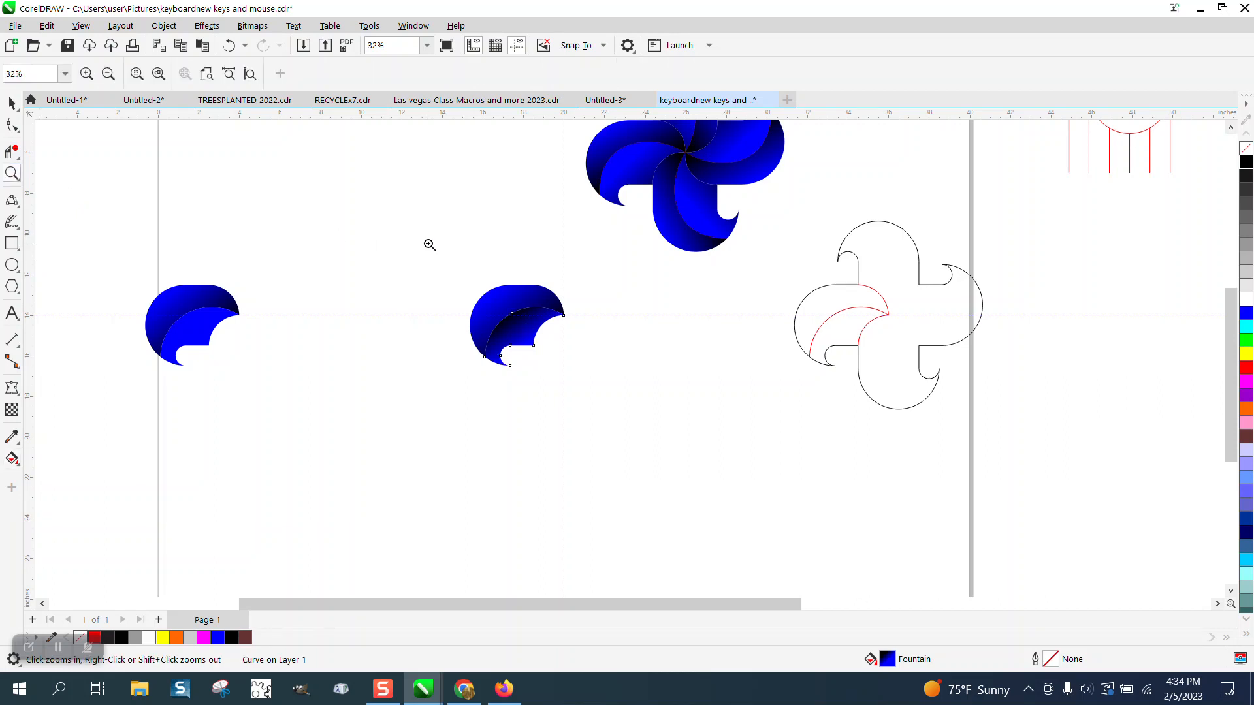
{"action": "left_click_drag", "start_coordinate": [774, 502], "coordinate": [774, 501]}
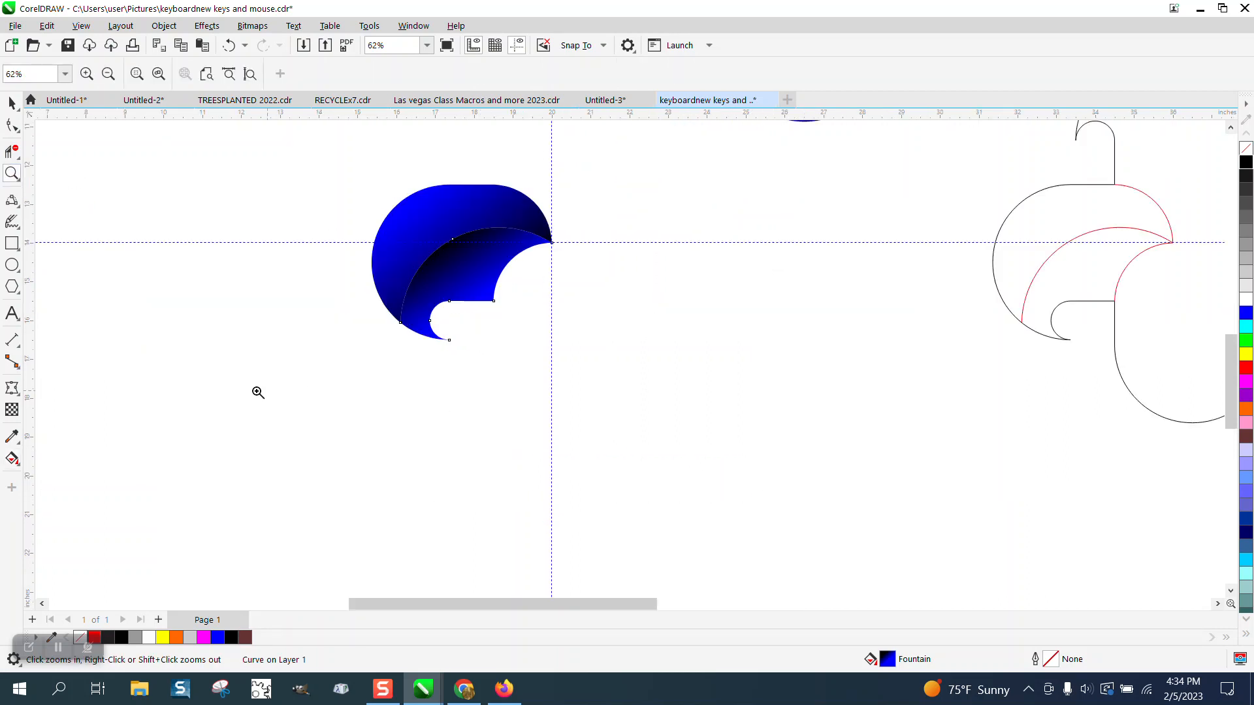
{"action": "left_click", "coordinate": [12, 458]}
{"action": "left_click_drag", "start_coordinate": [446, 243], "coordinate": [429, 222]}
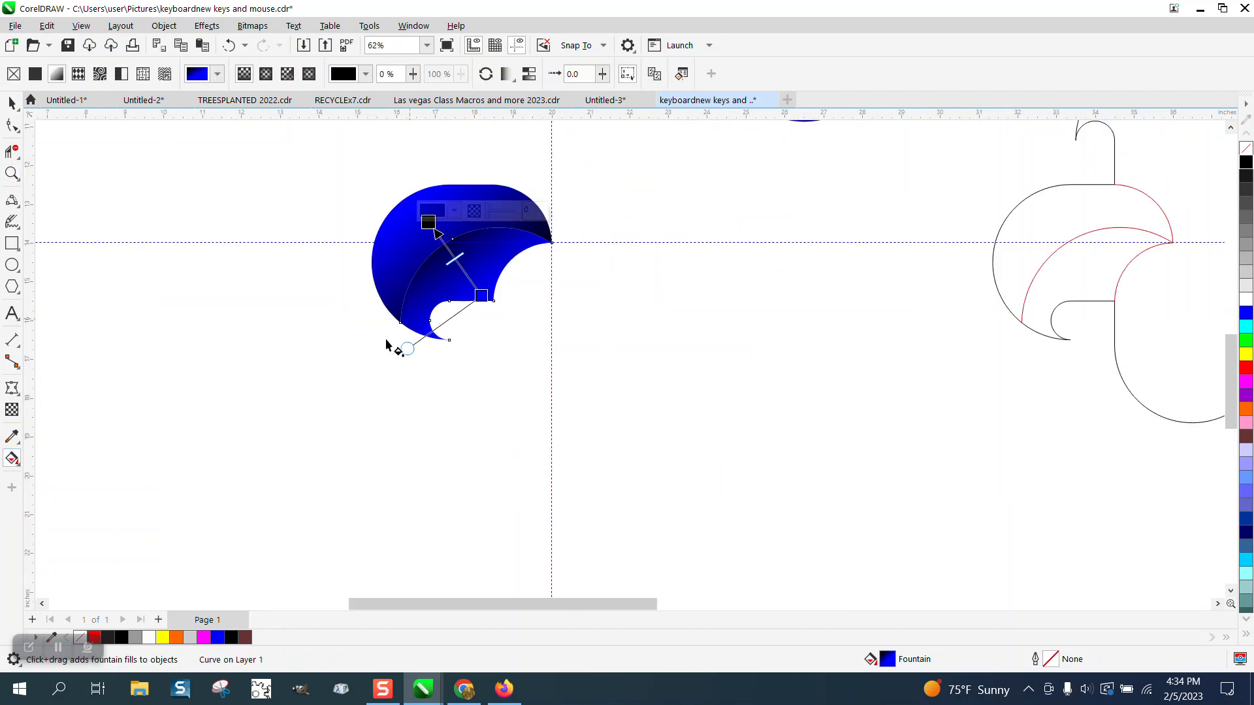
{"action": "key", "text": "space"}
{"action": "left_click", "coordinate": [202, 233]}
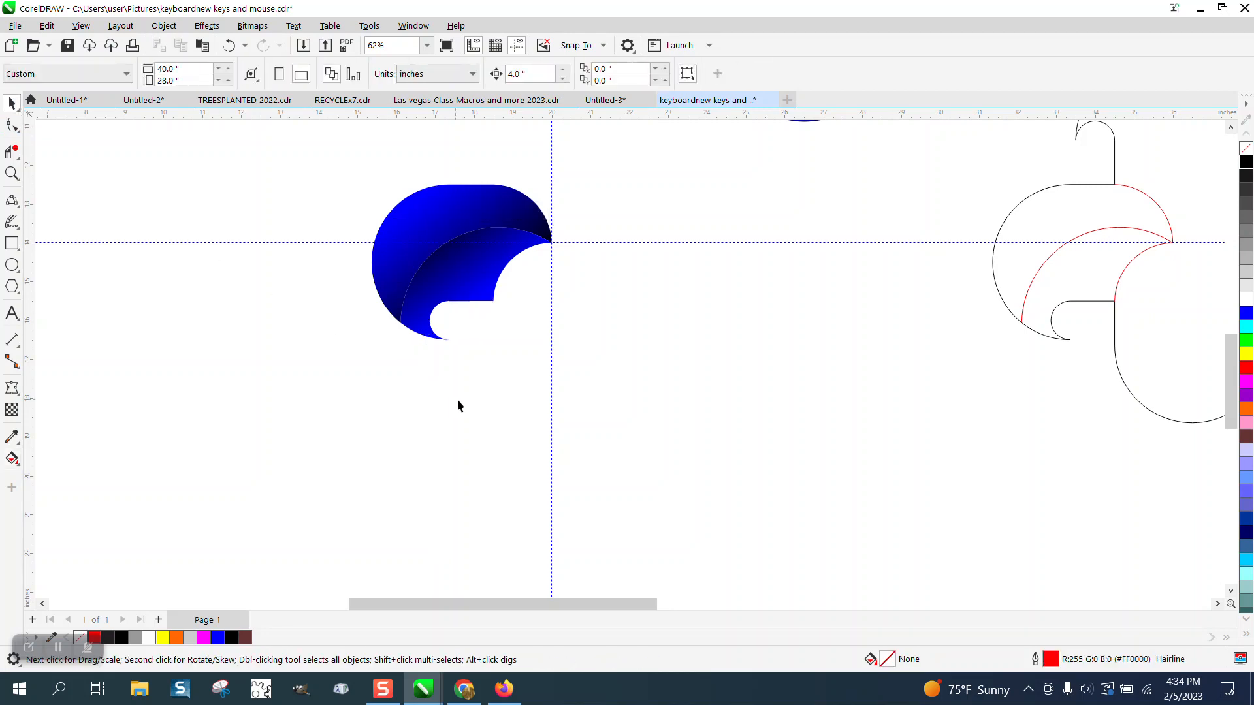
Give the copied arm's lower section a fountain fill from blue inside the section to black beyond its lower-right edge.
{"action": "scroll", "coordinate": [464, 401], "scroll_direction": "down", "scroll_amount": 1}
{"action": "scroll", "coordinate": [463, 397], "scroll_direction": "down", "scroll_amount": 4}
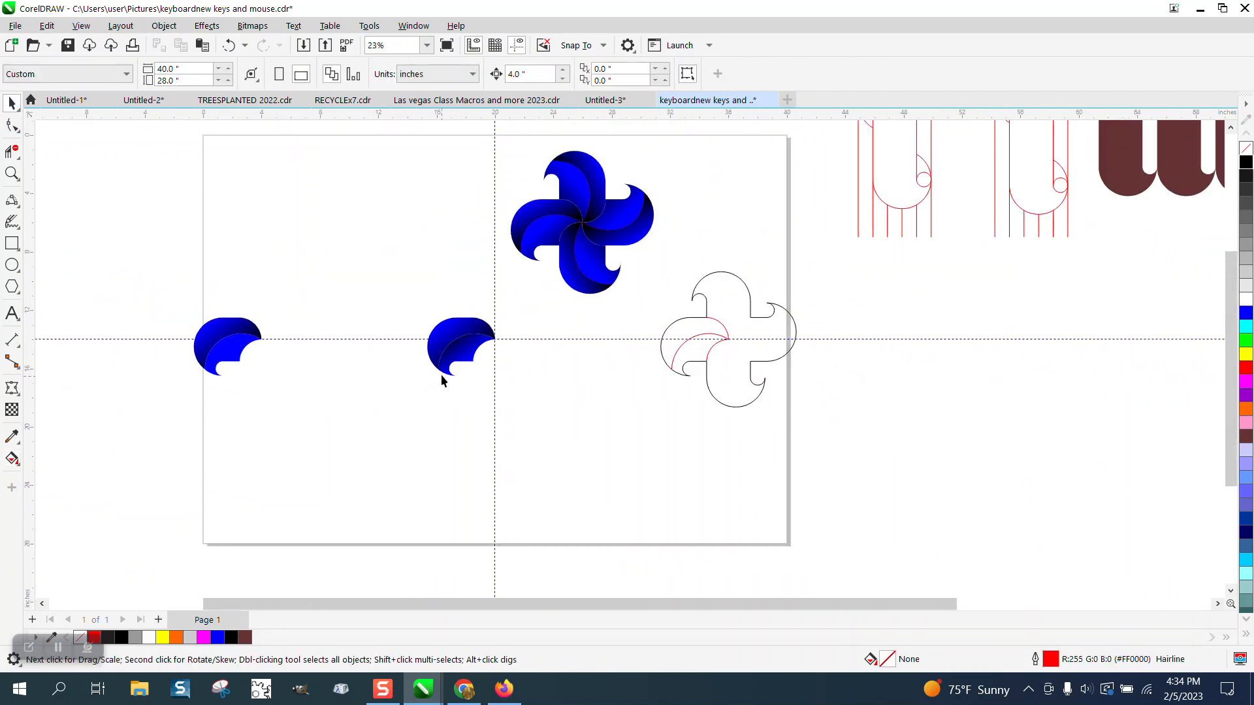
{"action": "left_click", "coordinate": [225, 355]}
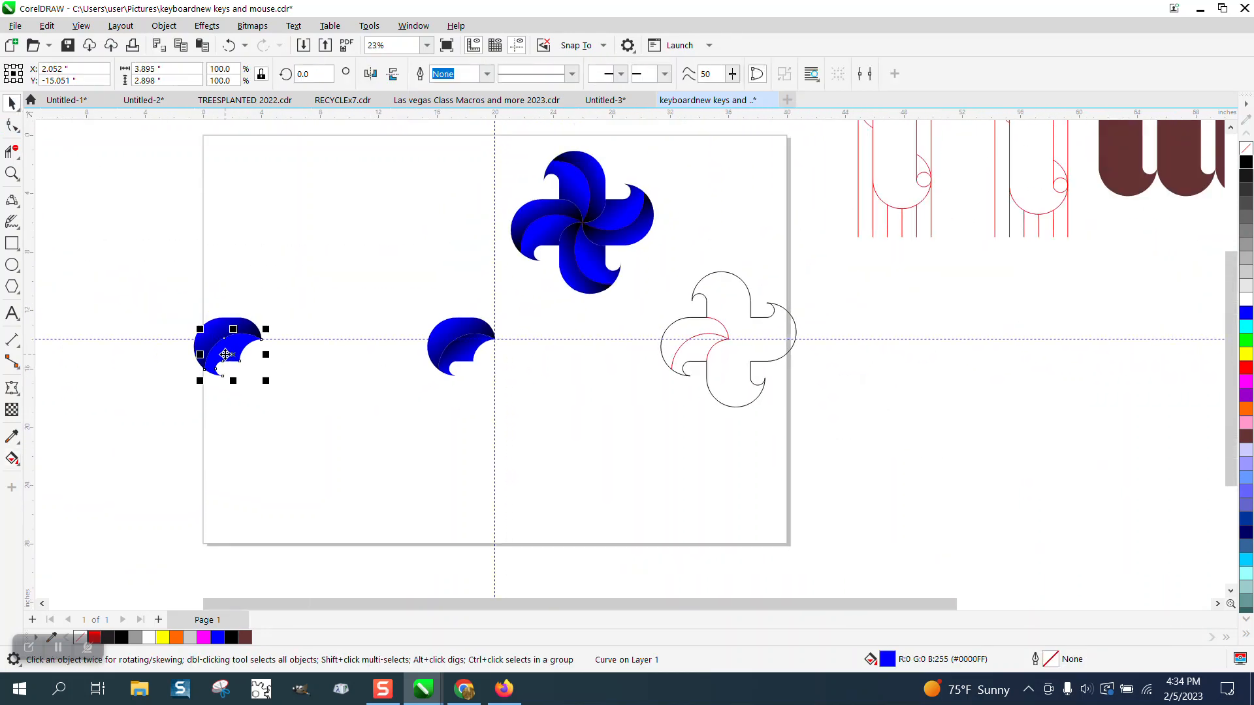
{"action": "left_click", "coordinate": [13, 459]}
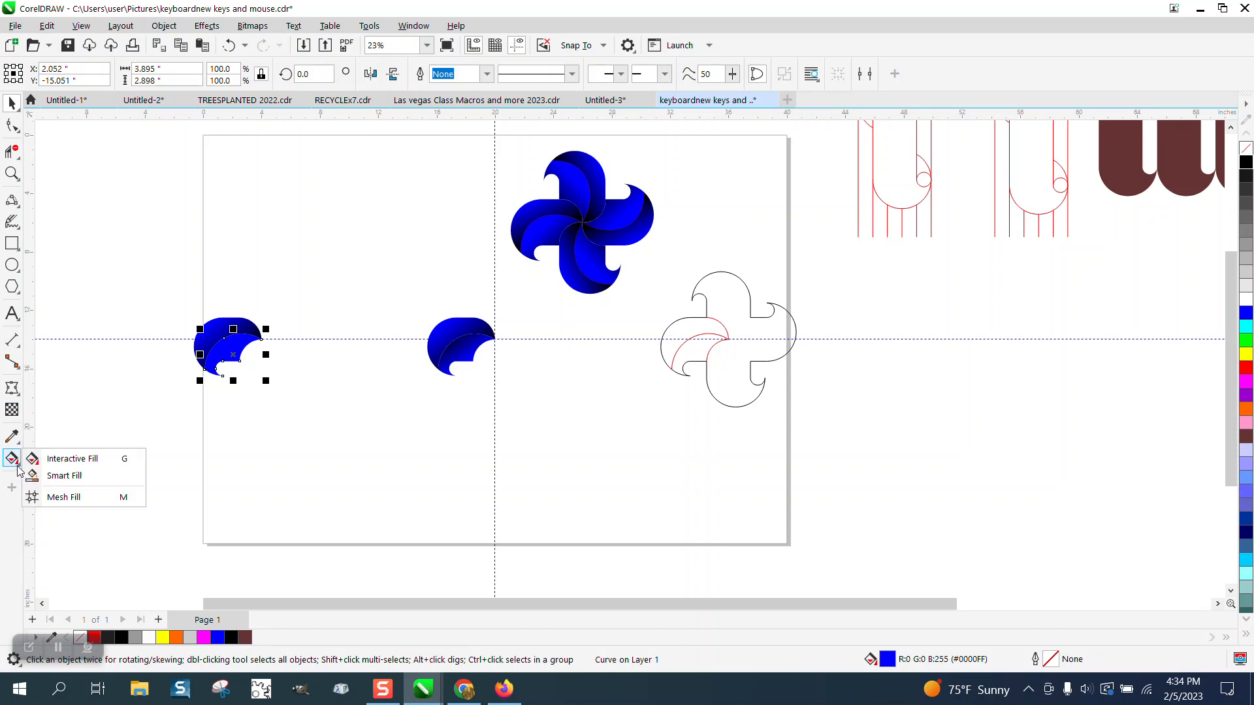
{"action": "left_click", "coordinate": [71, 459]}
{"action": "left_click_drag", "start_coordinate": [230, 355], "coordinate": [263, 393]}
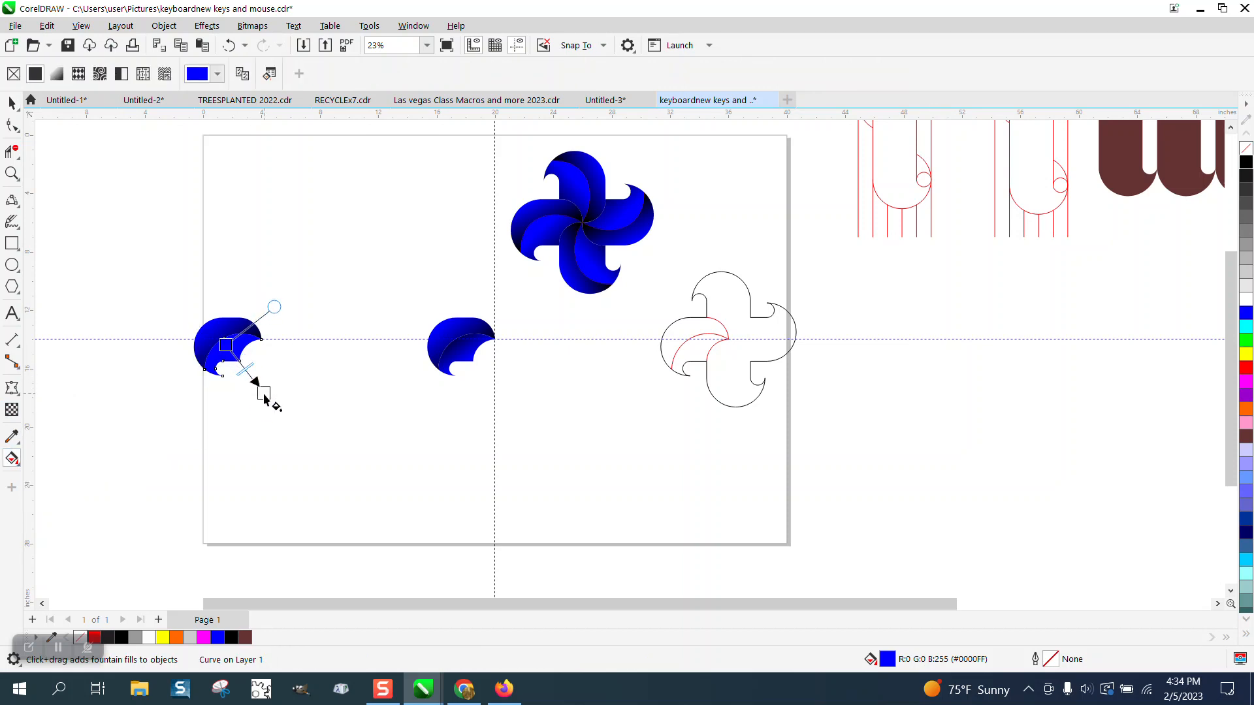
{"action": "left_click_drag", "start_coordinate": [1246, 168], "coordinate": [265, 395]}
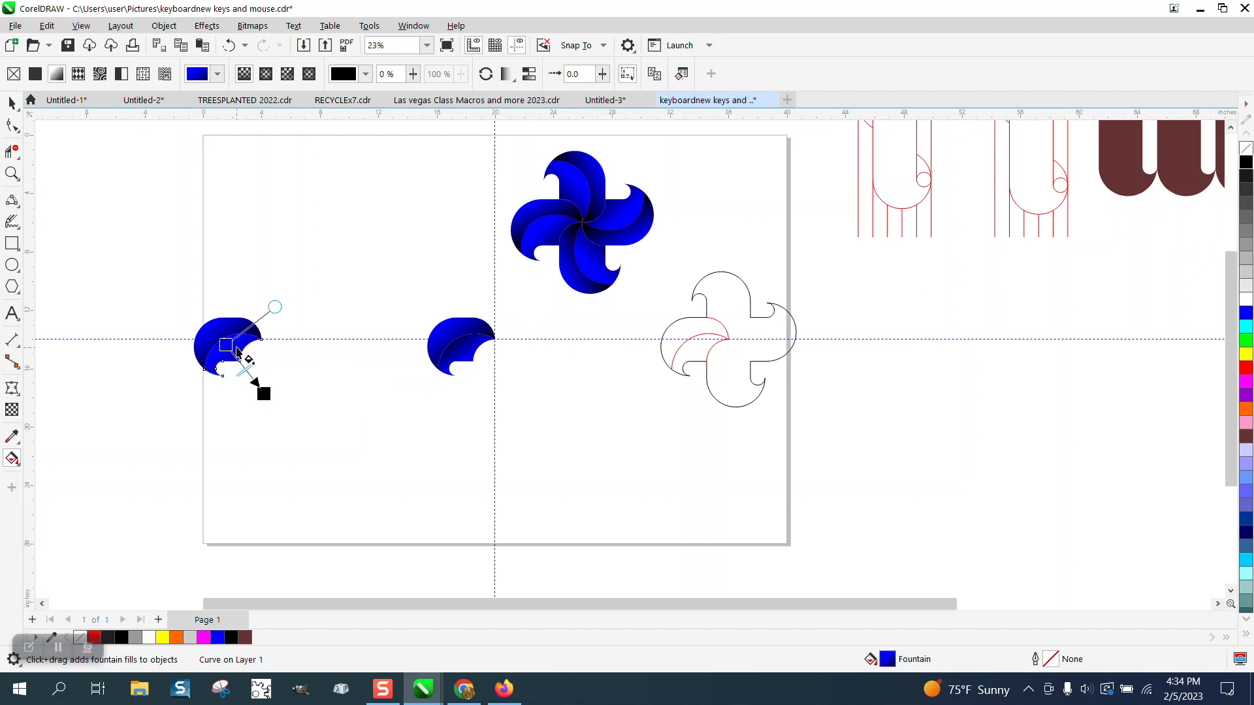
Adjust the copied arm's lower fountain fill, starting blue at the dividing curve and bringing the black end closer to the shape.
{"action": "left_click", "coordinate": [12, 173]}
{"action": "left_click_drag", "start_coordinate": [188, 320], "coordinate": [327, 428]}
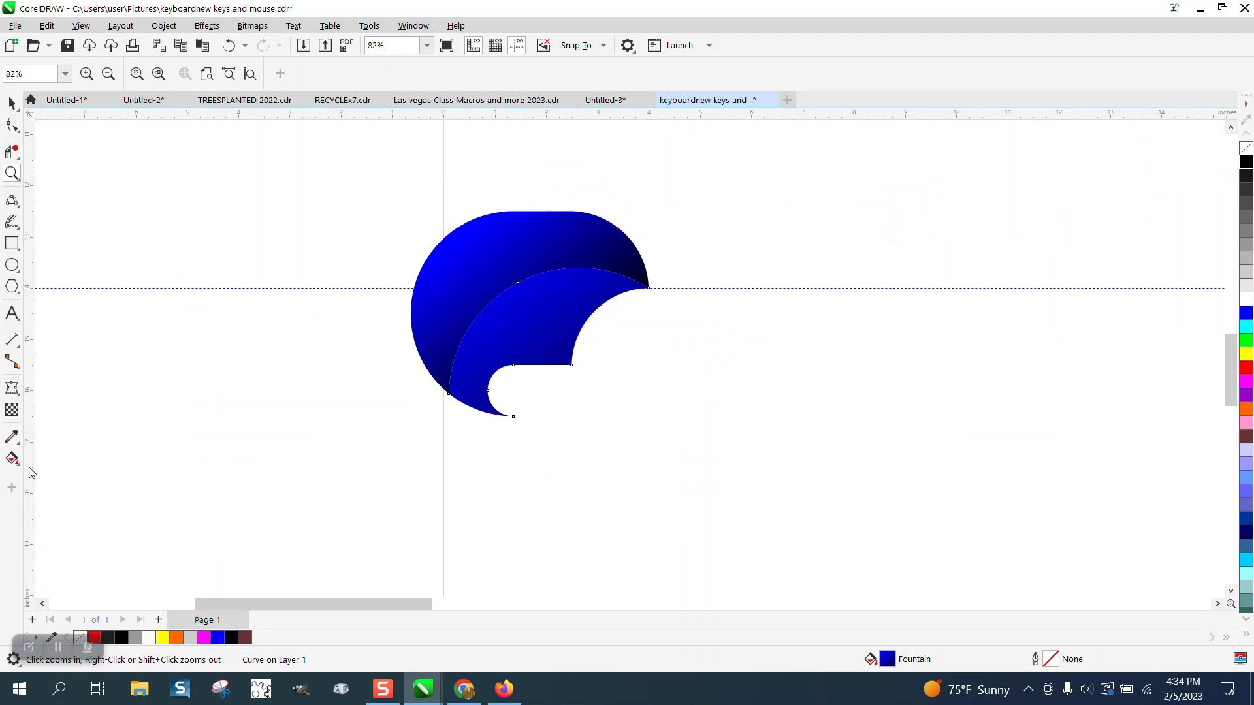
{"action": "left_click", "coordinate": [12, 458]}
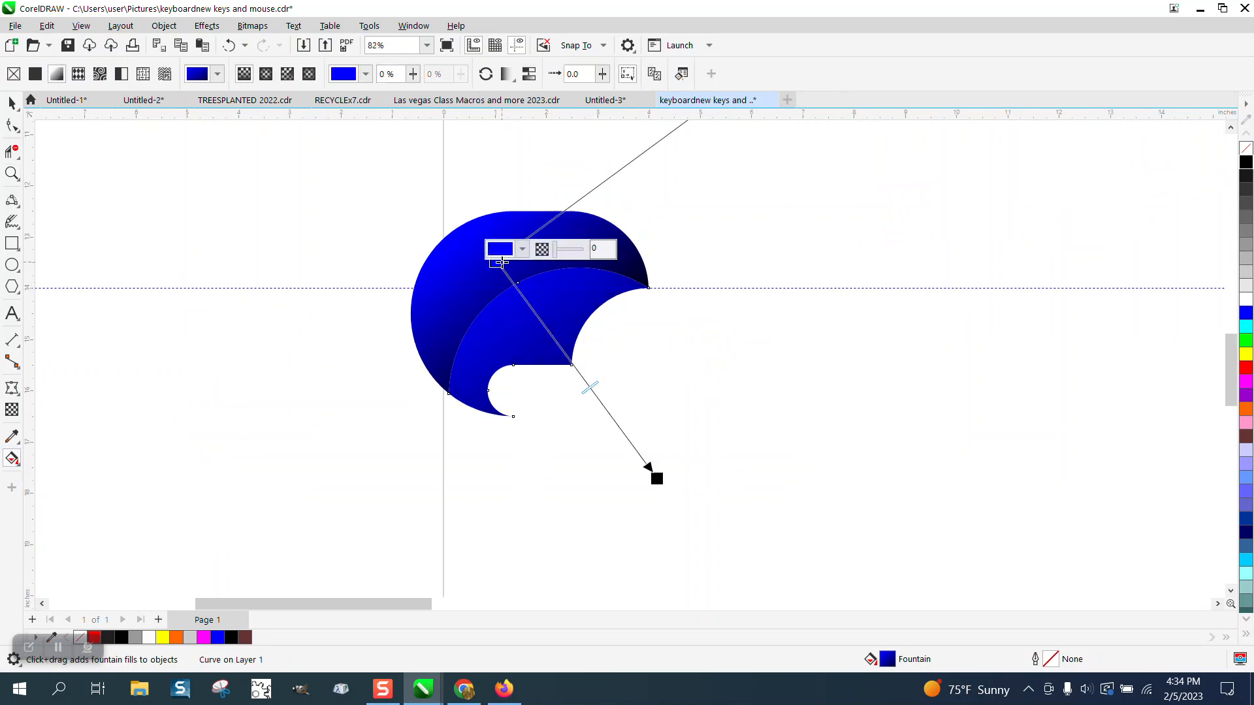
{"action": "left_click_drag", "start_coordinate": [500, 264], "coordinate": [518, 288]}
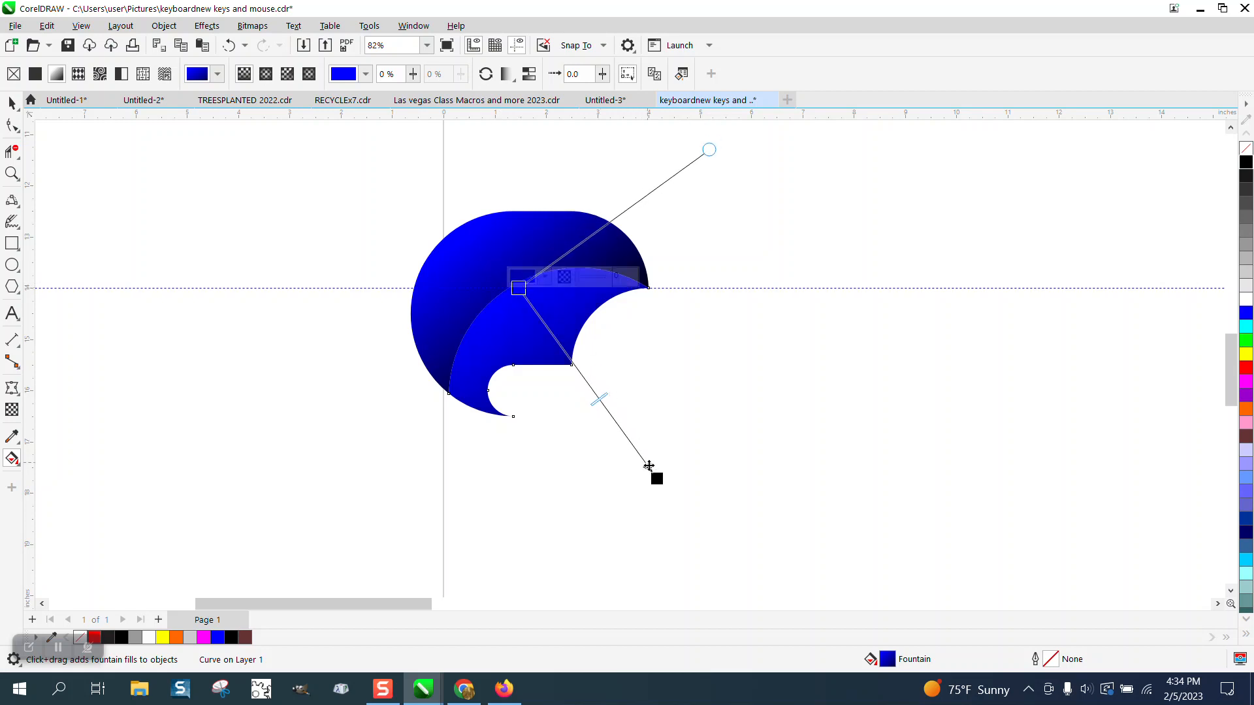
{"action": "left_click_drag", "start_coordinate": [657, 479], "coordinate": [606, 408]}
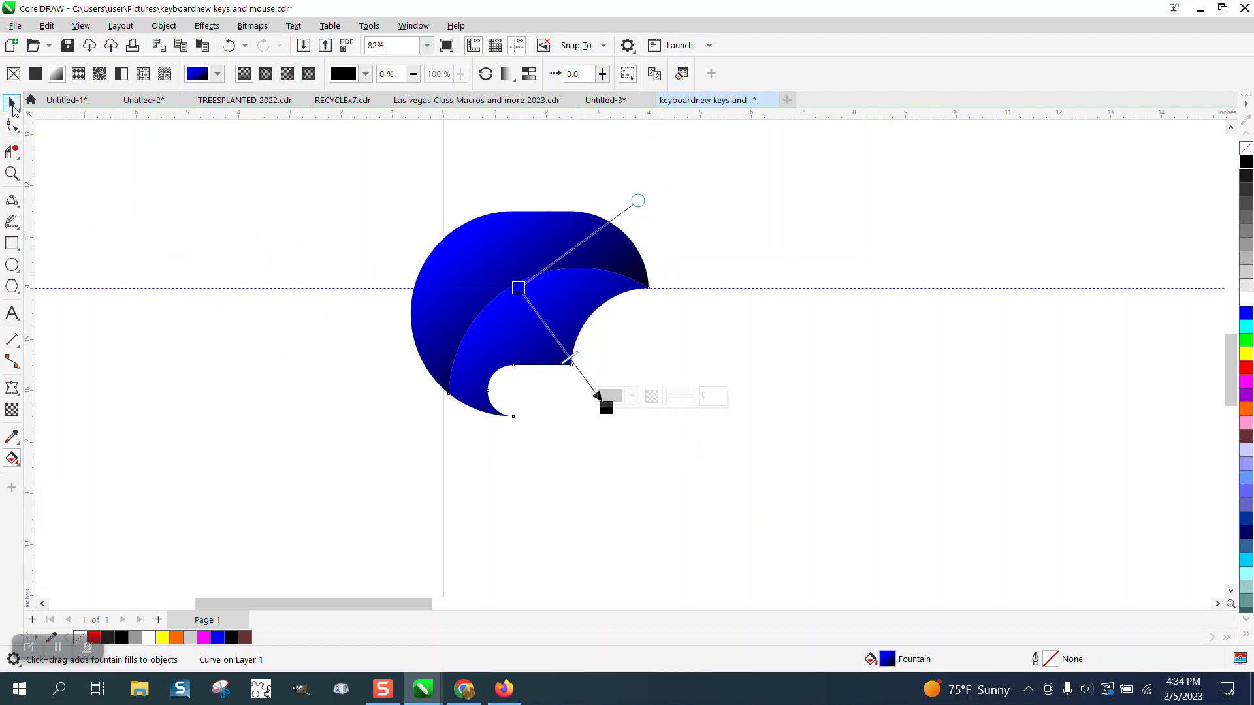
Group the two shaded sections of the copied arm.
{"action": "left_click", "coordinate": [12, 103]}
{"action": "scroll", "coordinate": [137, 294], "scroll_direction": "down", "scroll_amount": 2}
{"action": "left_click_drag", "start_coordinate": [230, 239], "coordinate": [534, 436]}
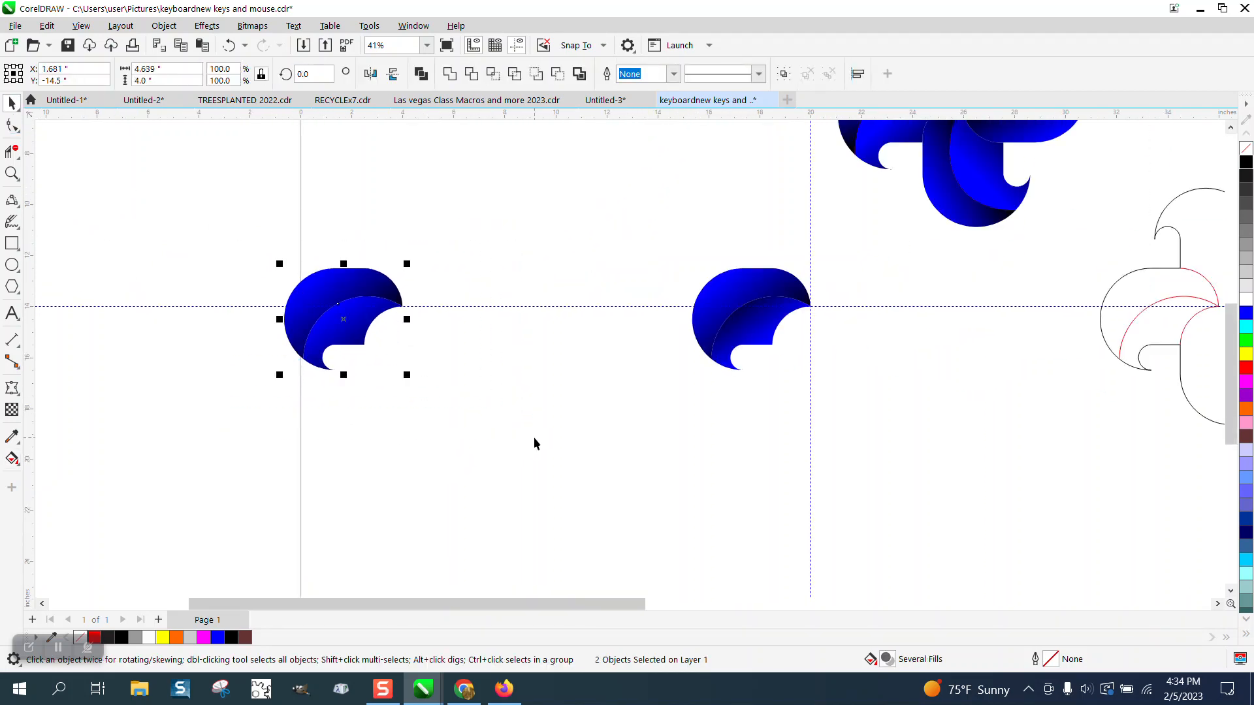
{"action": "key", "text": "ctrl+g"}
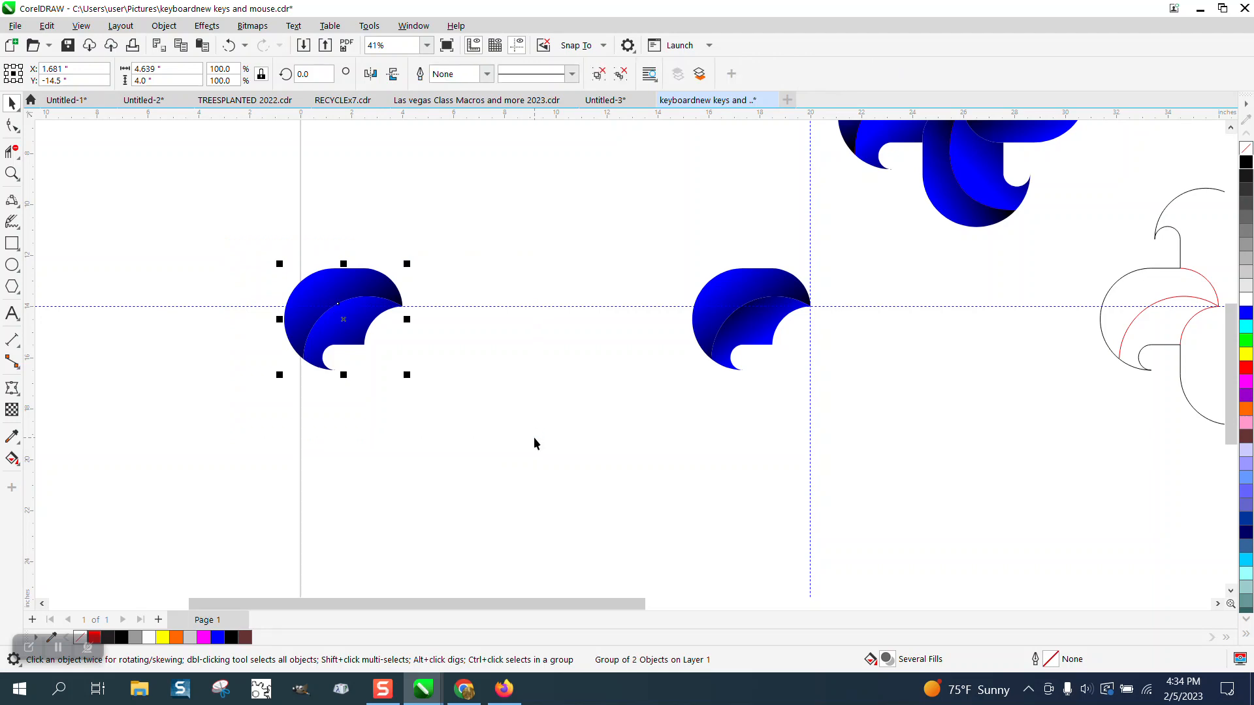
Build a four-arm pinwheel from the shaded arm at the guideline intersection by repeating copies rotated 90° about its inner tip.
{"action": "key", "text": "Tab"}
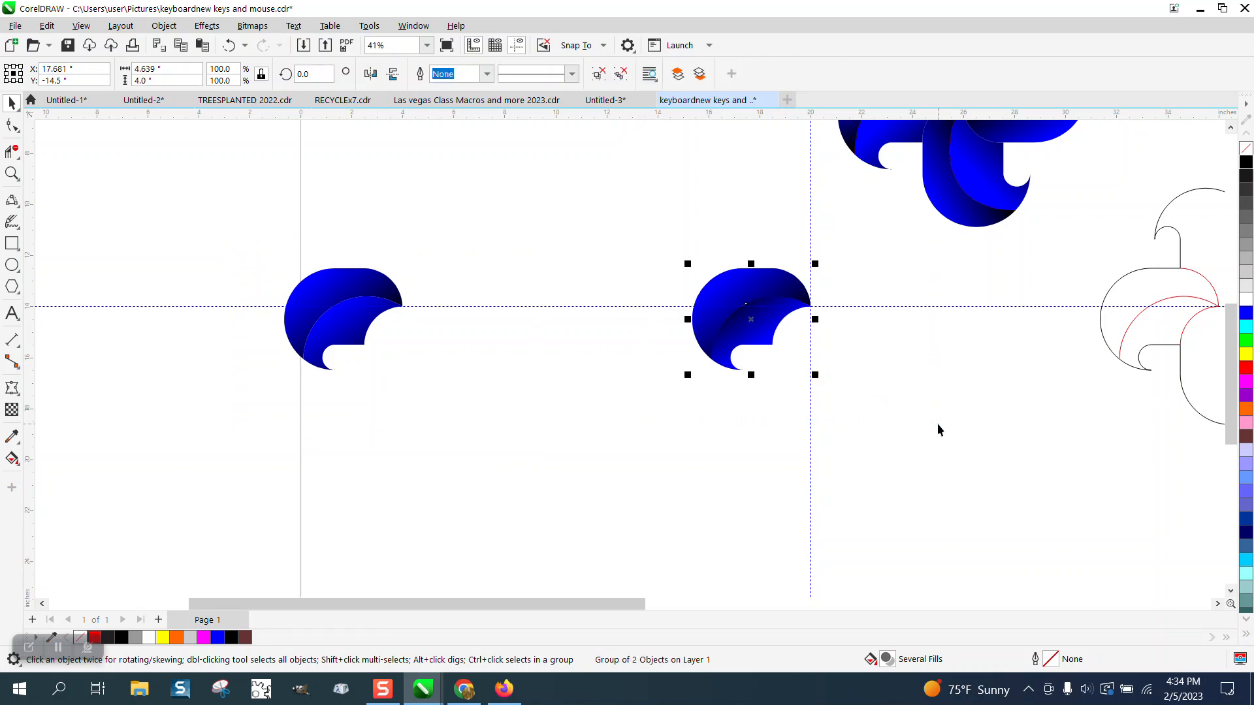
{"action": "left_click", "coordinate": [760, 320]}
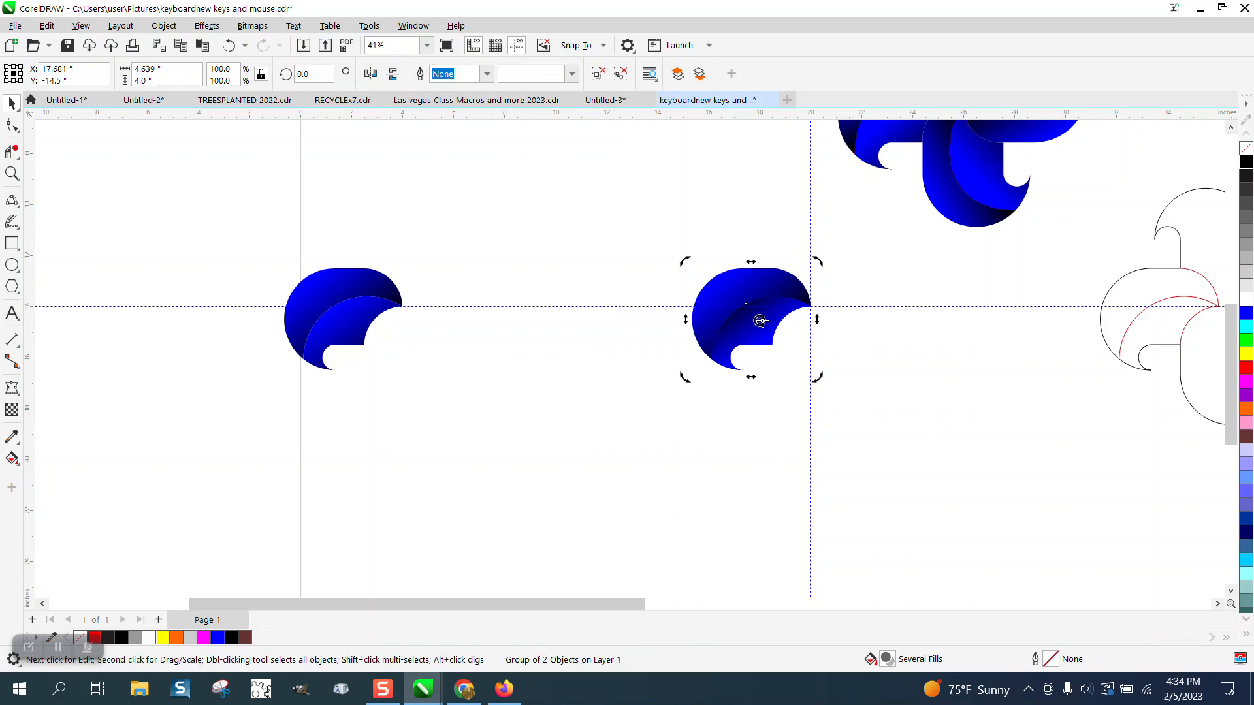
{"action": "left_click", "coordinate": [755, 309]}
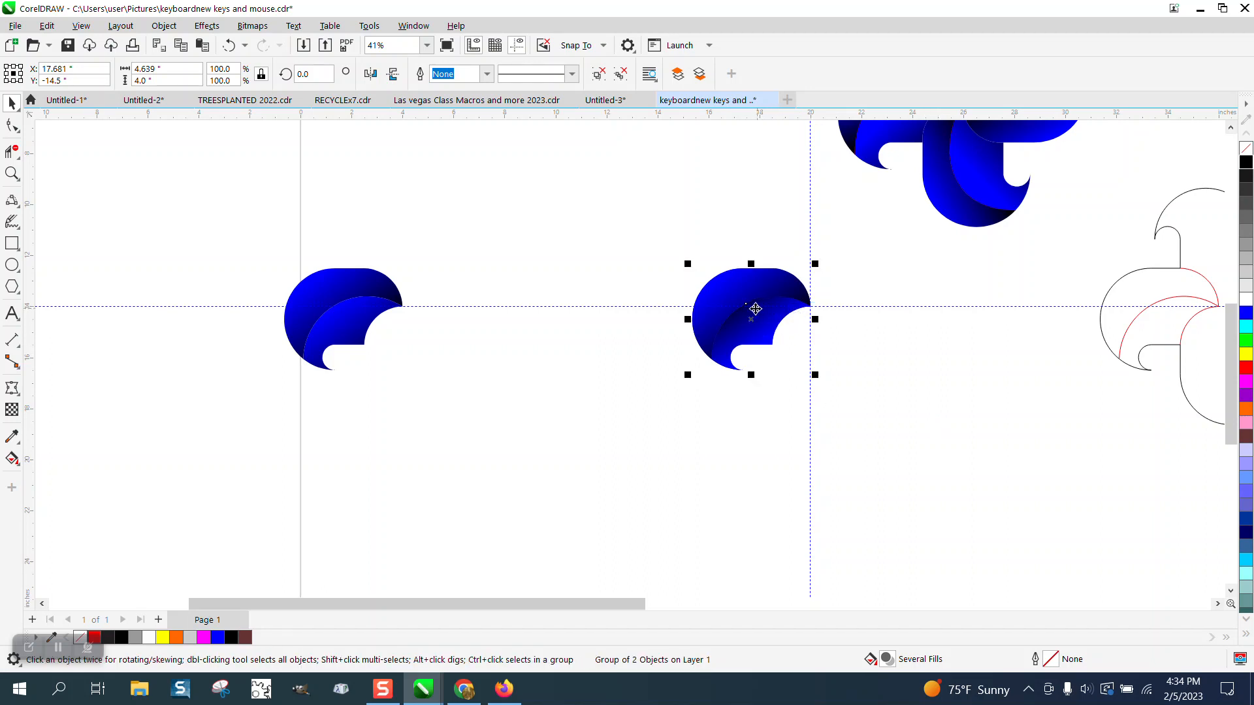
{"action": "left_click", "coordinate": [752, 310]}
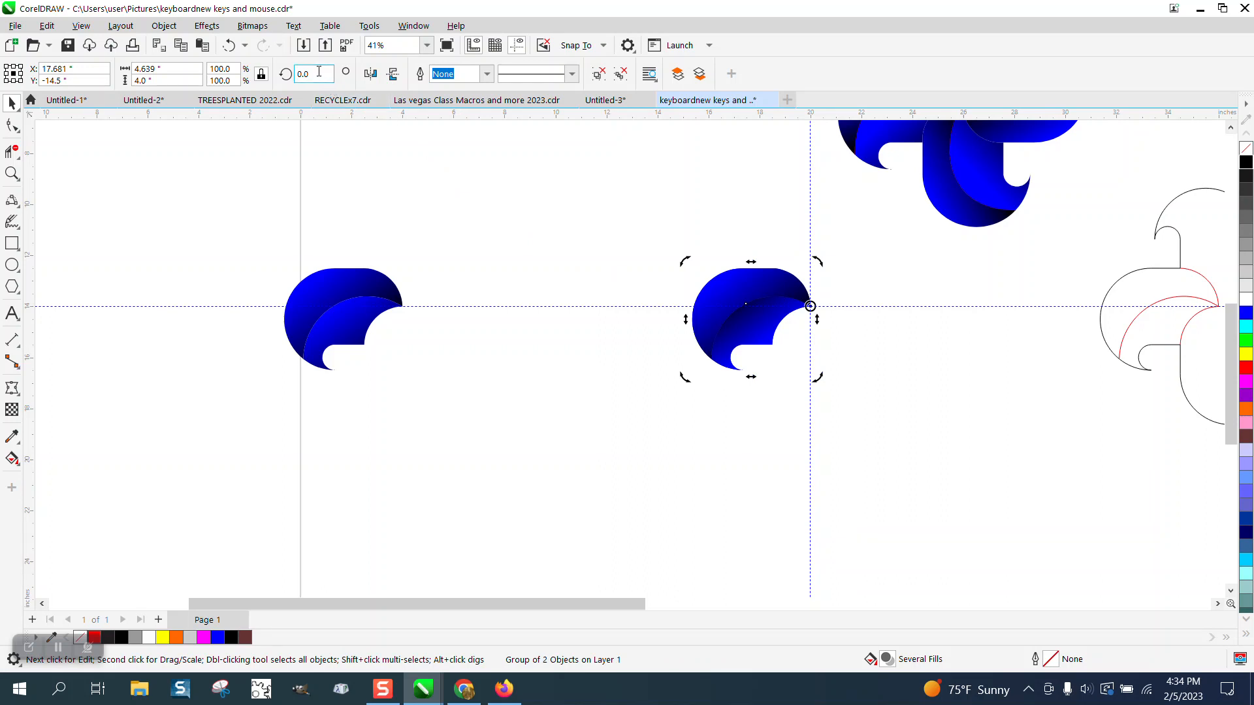
{"action": "type", "text": "90"}
{"action": "key", "text": "Return"}
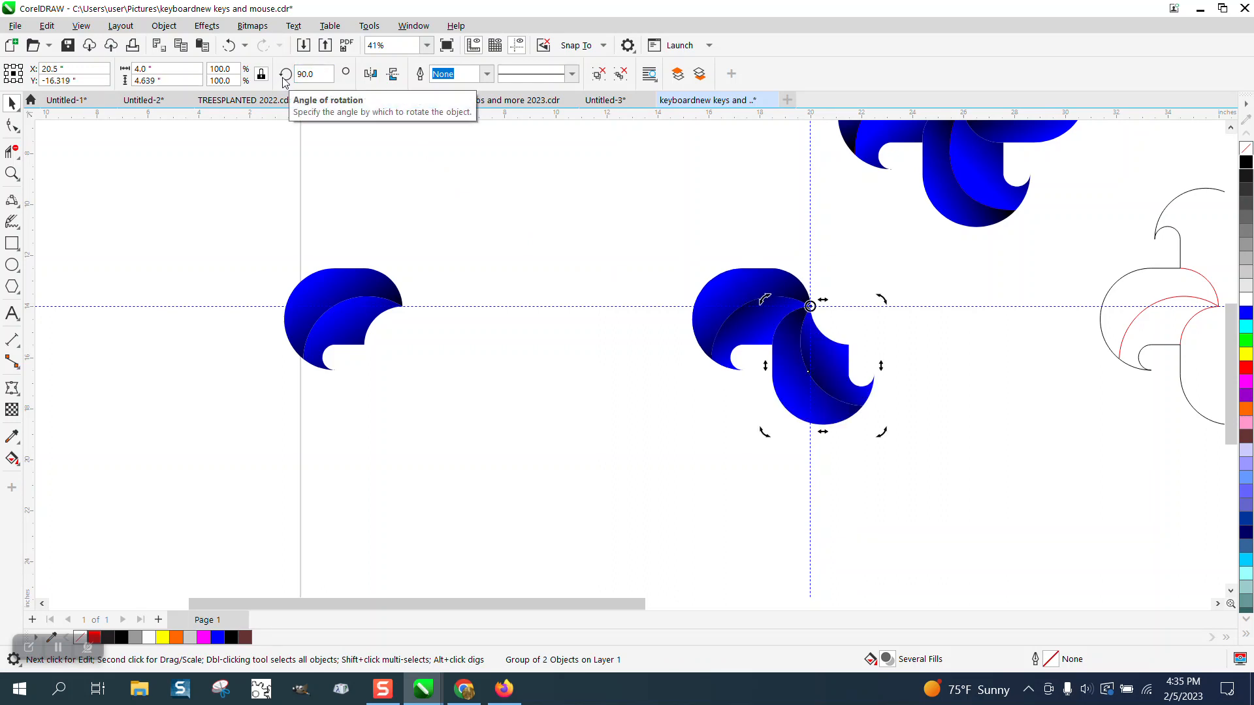
{"action": "key", "text": "ctrl+r"}
{"action": "key", "text": "ctrl+r"}
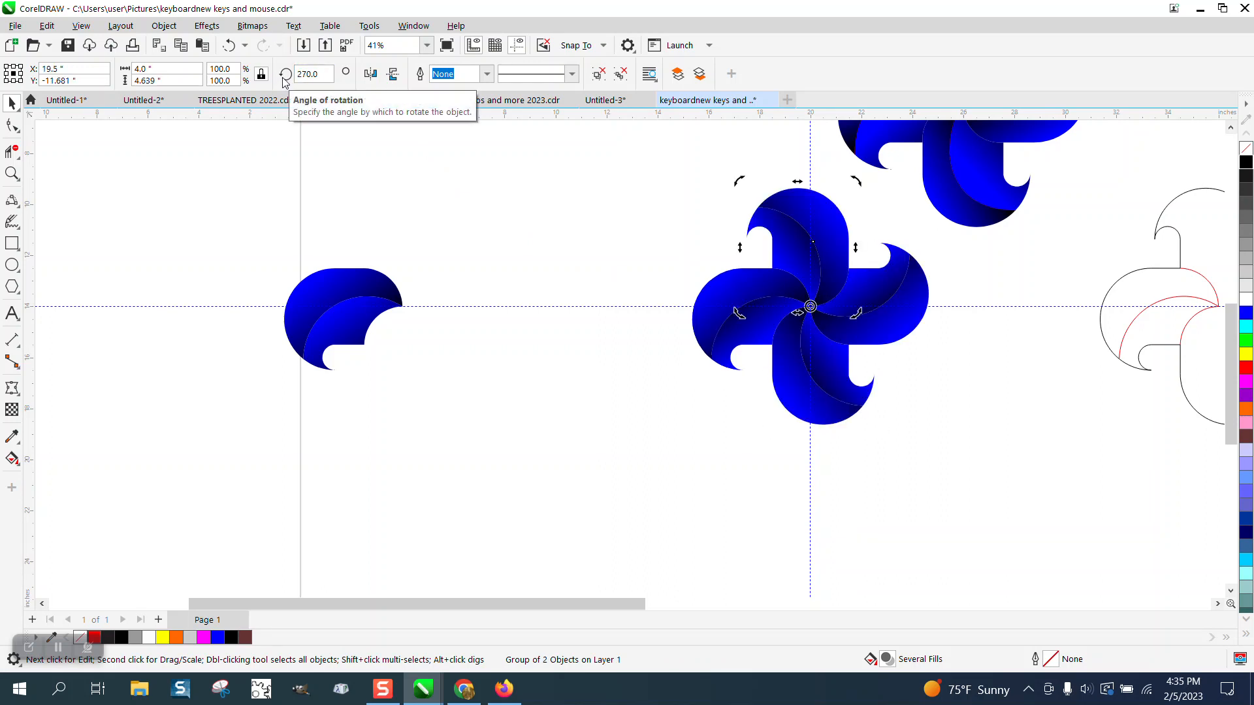
Move the new pinwheel down and left out of the way, and shift the remaining shaded arm 16 inches right to the guideline intersection.
{"action": "left_click_drag", "start_coordinate": [655, 158], "coordinate": [985, 490]}
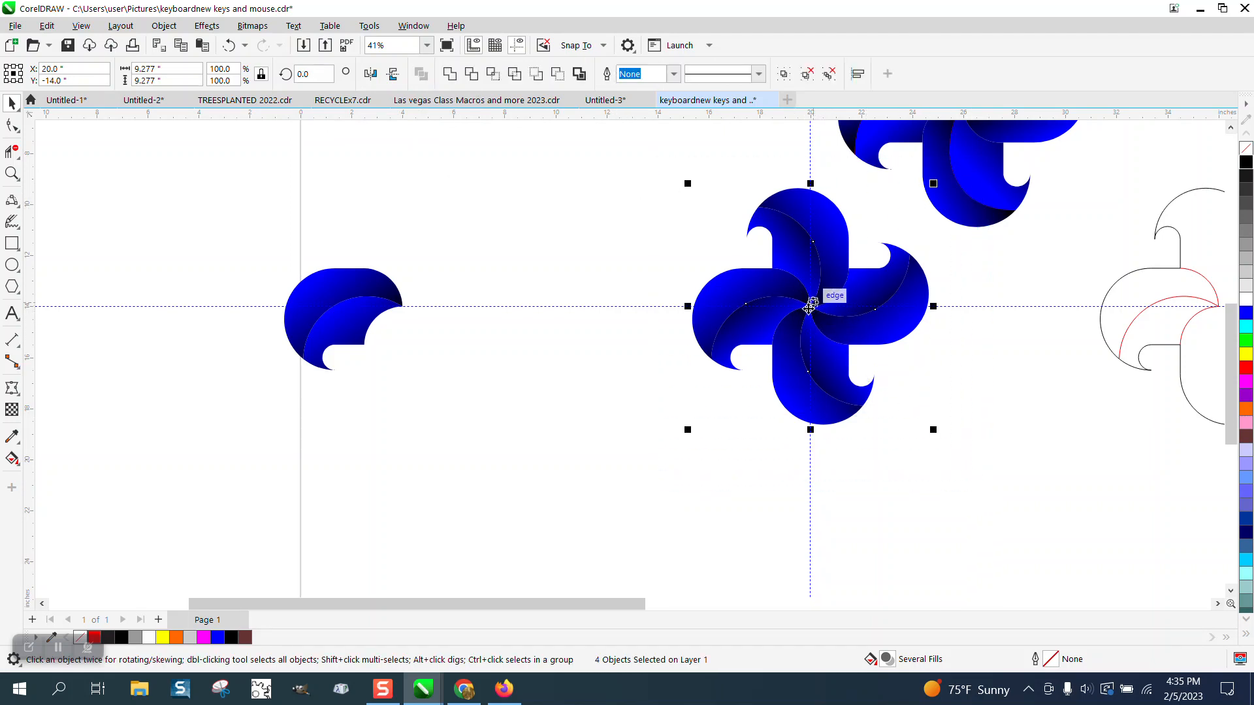
{"action": "left_click_drag", "start_coordinate": [815, 322], "coordinate": [409, 415]}
{"action": "left_click", "coordinate": [364, 283]}
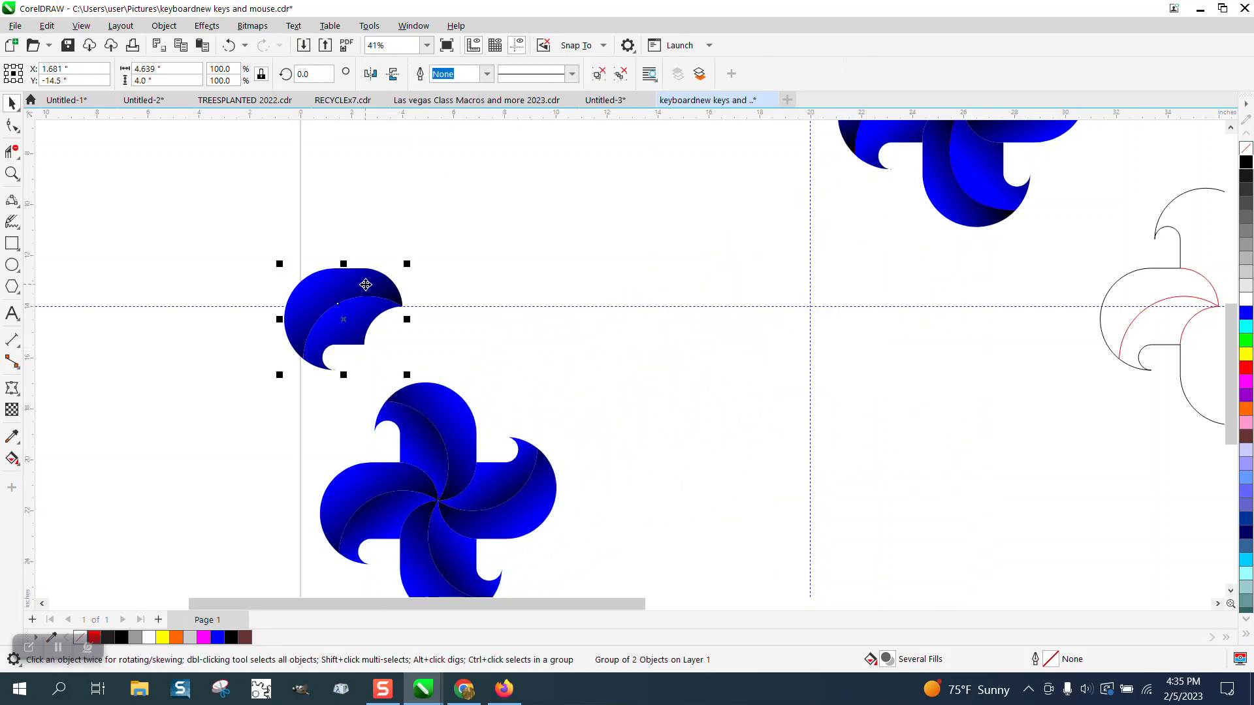
{"action": "key", "text": "Right"}
{"action": "key", "text": "Right"}
{"action": "key", "text": "Right"}
{"action": "key", "text": "Right"}
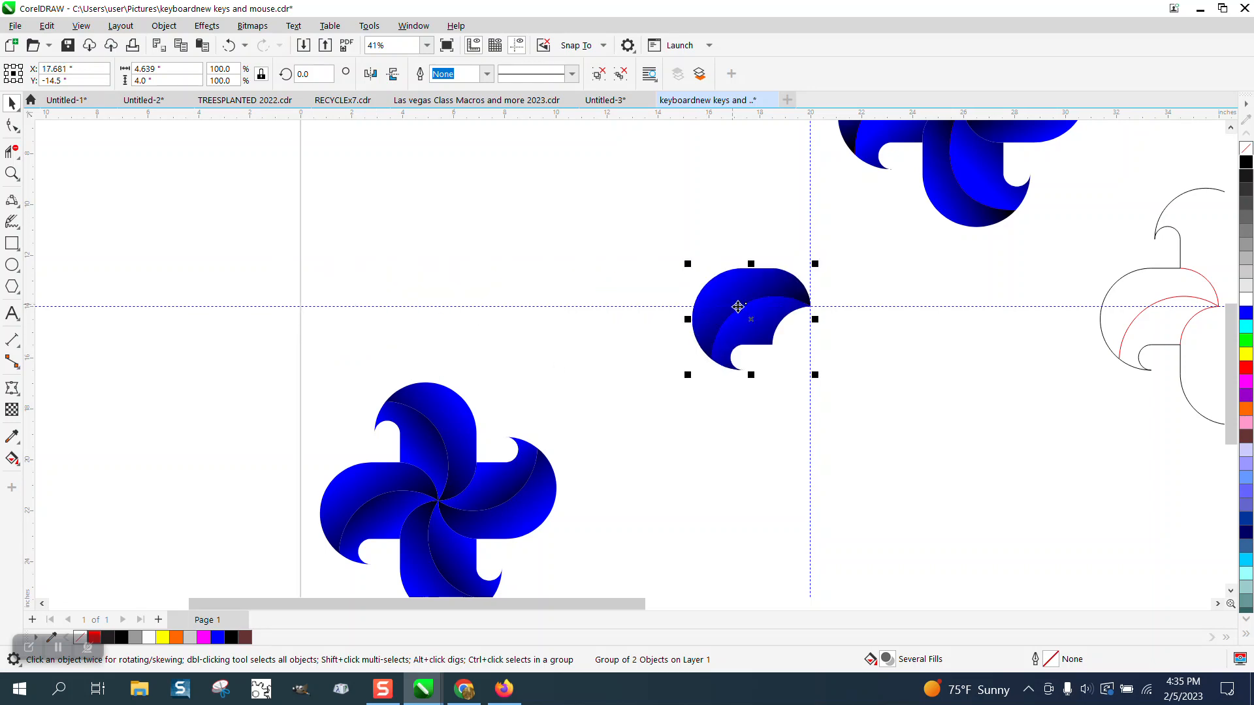
Build a second pinwheel from the repositioned arm, pivoting at the guideline intersection and repeating duplicates rotated by 90°.
{"action": "left_click", "coordinate": [749, 317]}
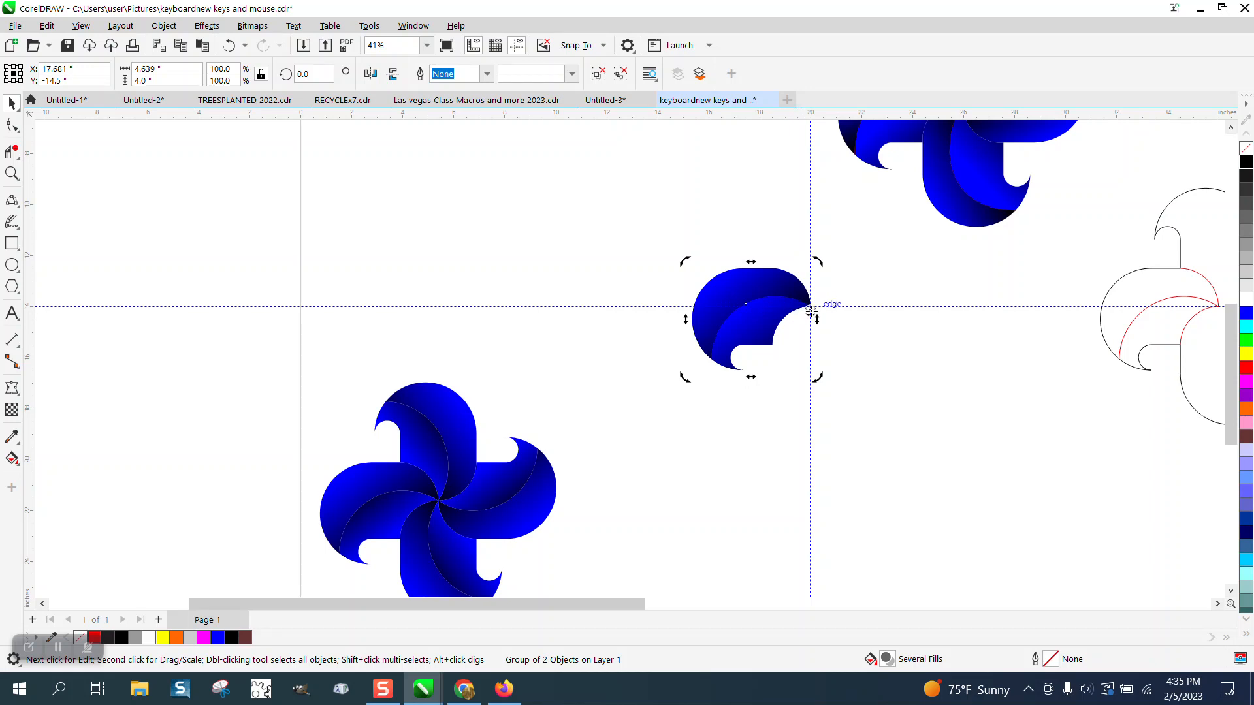
{"action": "left_click", "coordinate": [754, 313]}
{"action": "left_click", "coordinate": [754, 313]}
{"action": "type", "text": "90"}
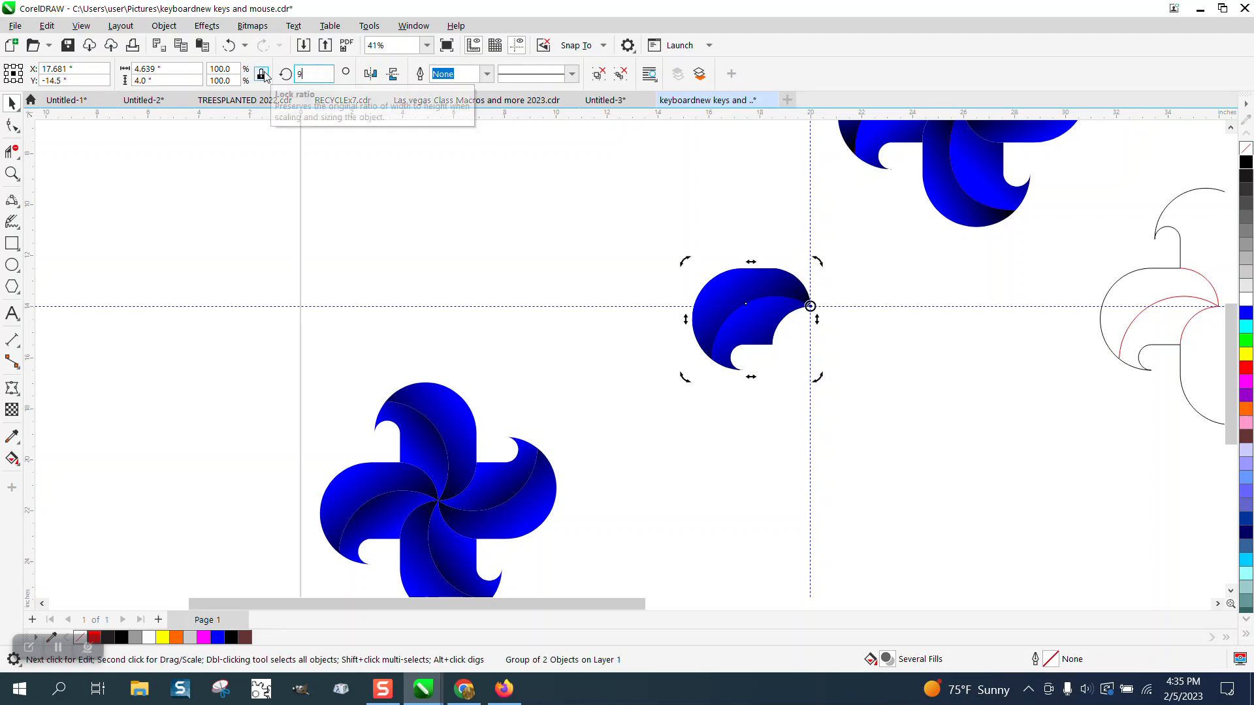
{"action": "key", "text": "Return"}
{"action": "key", "text": "ctrl+r"}
{"action": "key", "text": "ctrl+r"}
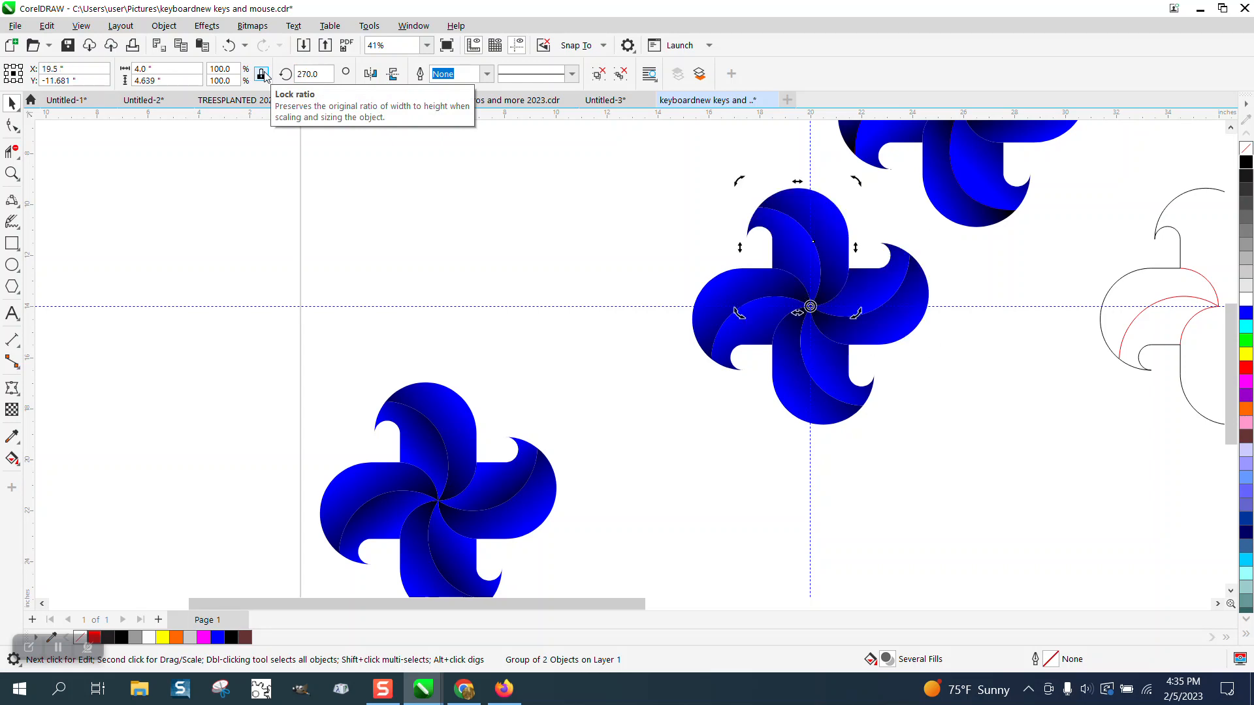
Move both newly built pinwheels off the page's left side and place them next to each other.
{"action": "scroll", "coordinate": [293, 201], "scroll_direction": "down", "scroll_amount": 2}
{"action": "left_click_drag", "start_coordinate": [465, 356], "coordinate": [566, 425]}
{"action": "left_click_drag", "start_coordinate": [521, 388], "coordinate": [300, 209]}
{"action": "left_click_drag", "start_coordinate": [593, 254], "coordinate": [716, 384]}
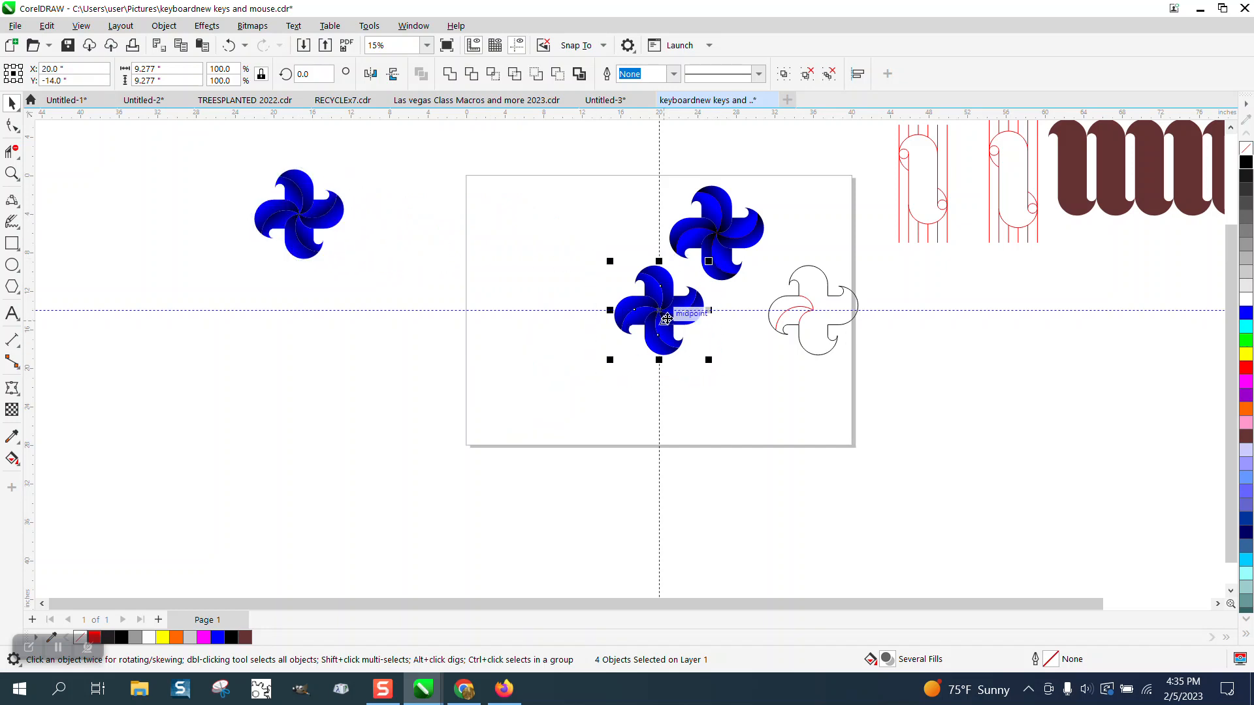
{"action": "left_click_drag", "start_coordinate": [623, 327], "coordinate": [352, 227]}
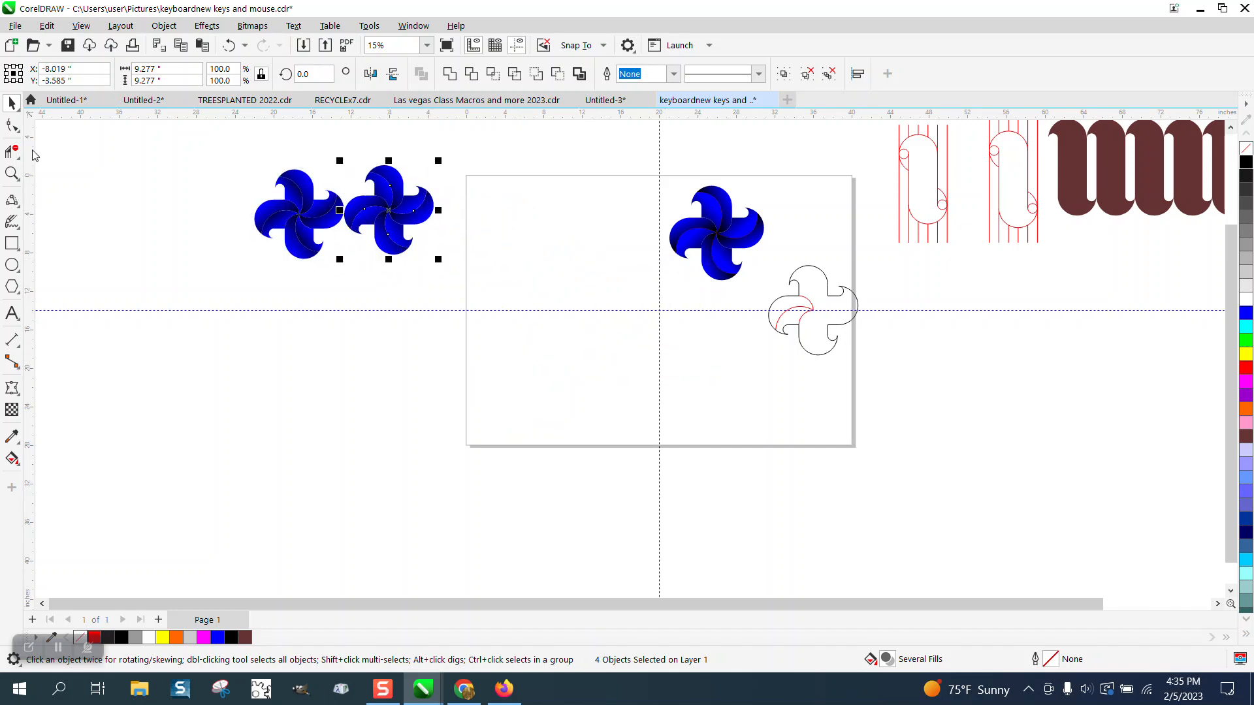
Examine the two pinwheels side by side up close, unselected, to compare their gradient shading.
{"action": "left_click", "coordinate": [11, 173]}
{"action": "left_click_drag", "start_coordinate": [245, 158], "coordinate": [474, 276]}
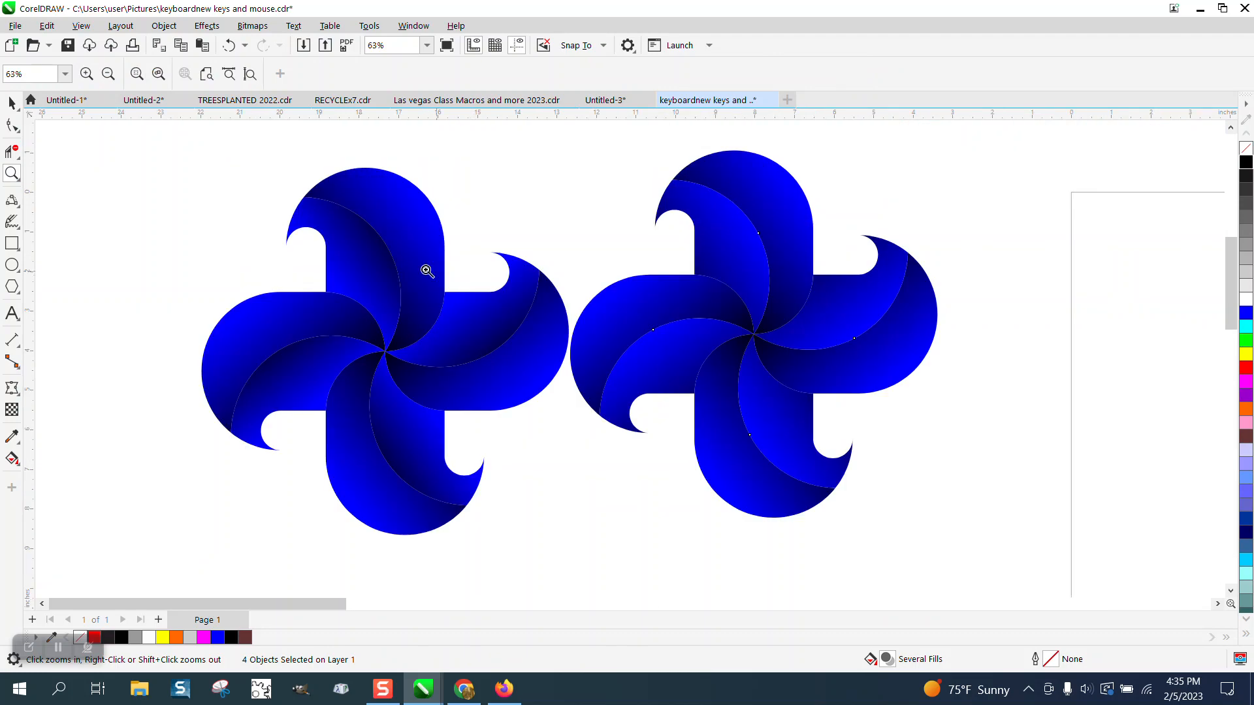
{"action": "left_click", "coordinate": [154, 181]}
{"action": "scroll", "coordinate": [363, 238], "scroll_direction": "down", "scroll_amount": 4}
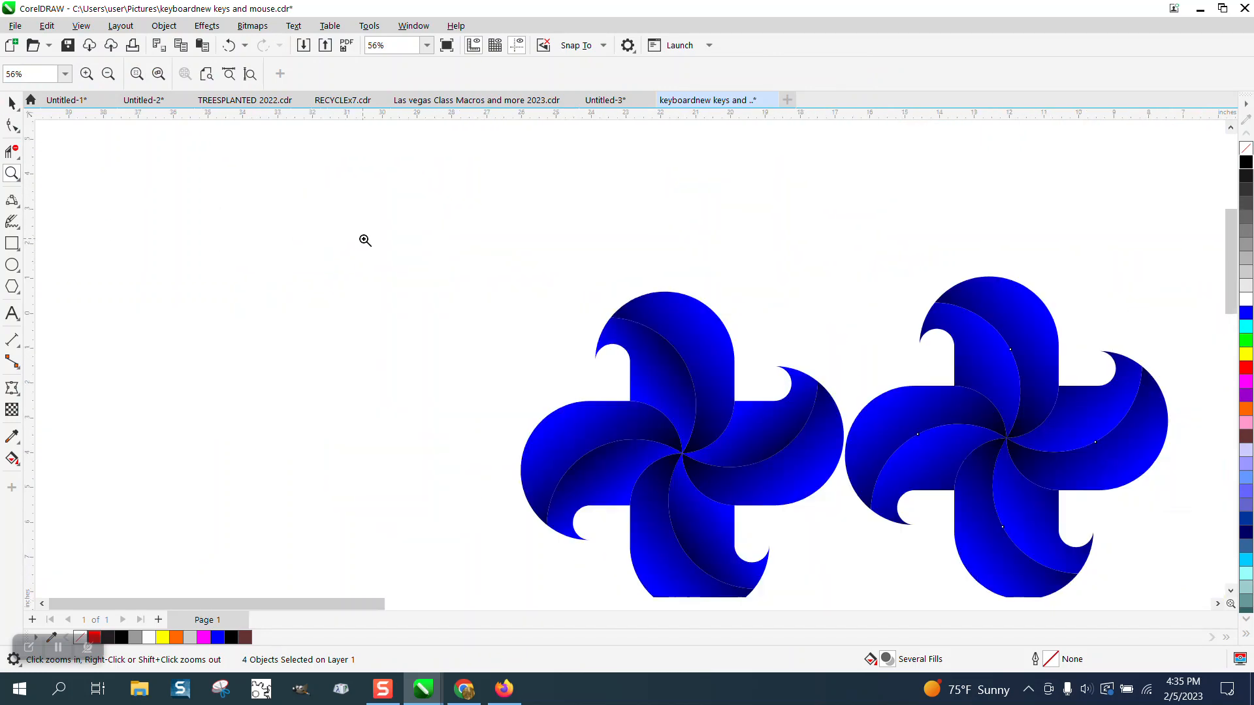
{"action": "left_click_drag", "start_coordinate": [436, 246], "coordinate": [917, 498]}
{"action": "key", "text": "space"}
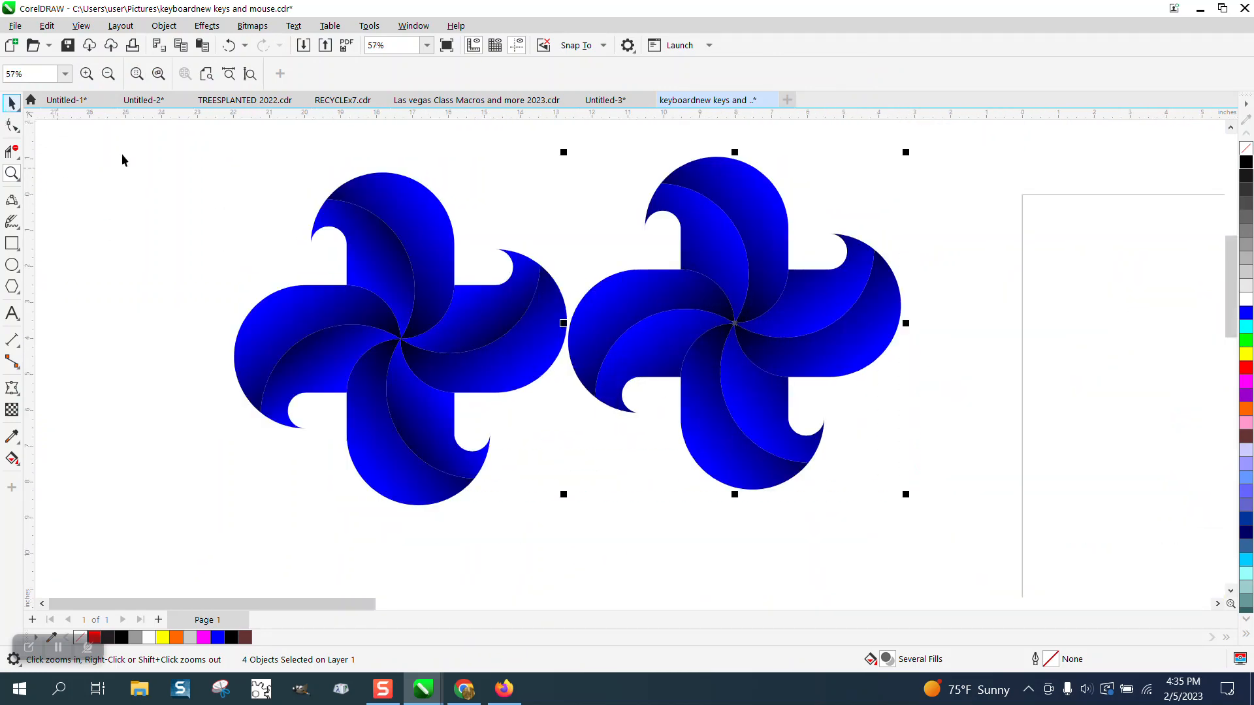
{"action": "left_click", "coordinate": [123, 155]}
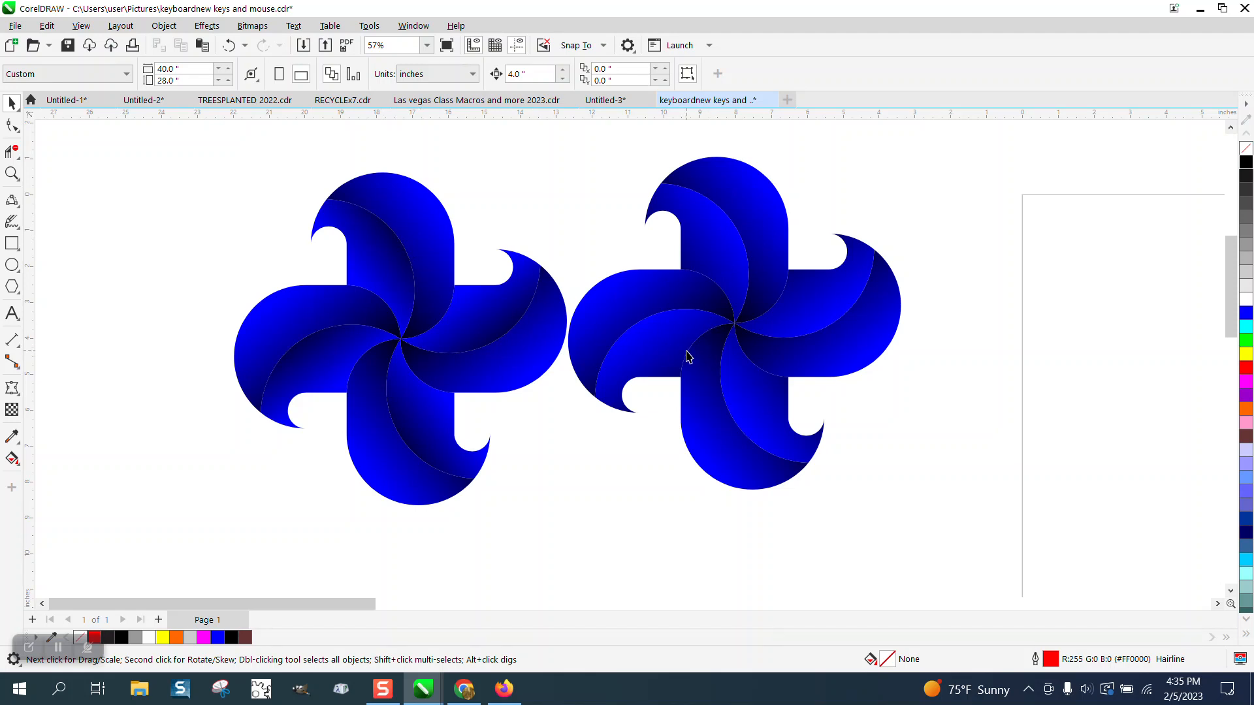
{"action": "scroll", "coordinate": [657, 332], "scroll_direction": "down", "scroll_amount": 4}
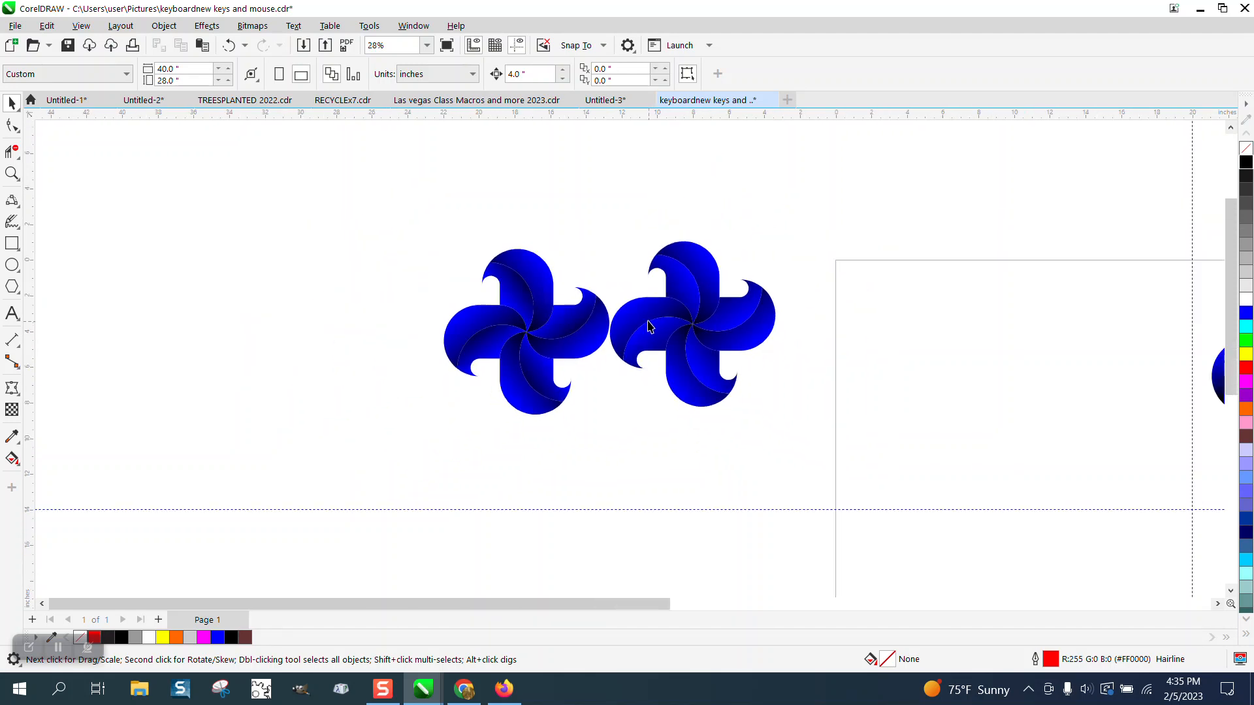
{"action": "left_click", "coordinate": [12, 174]}
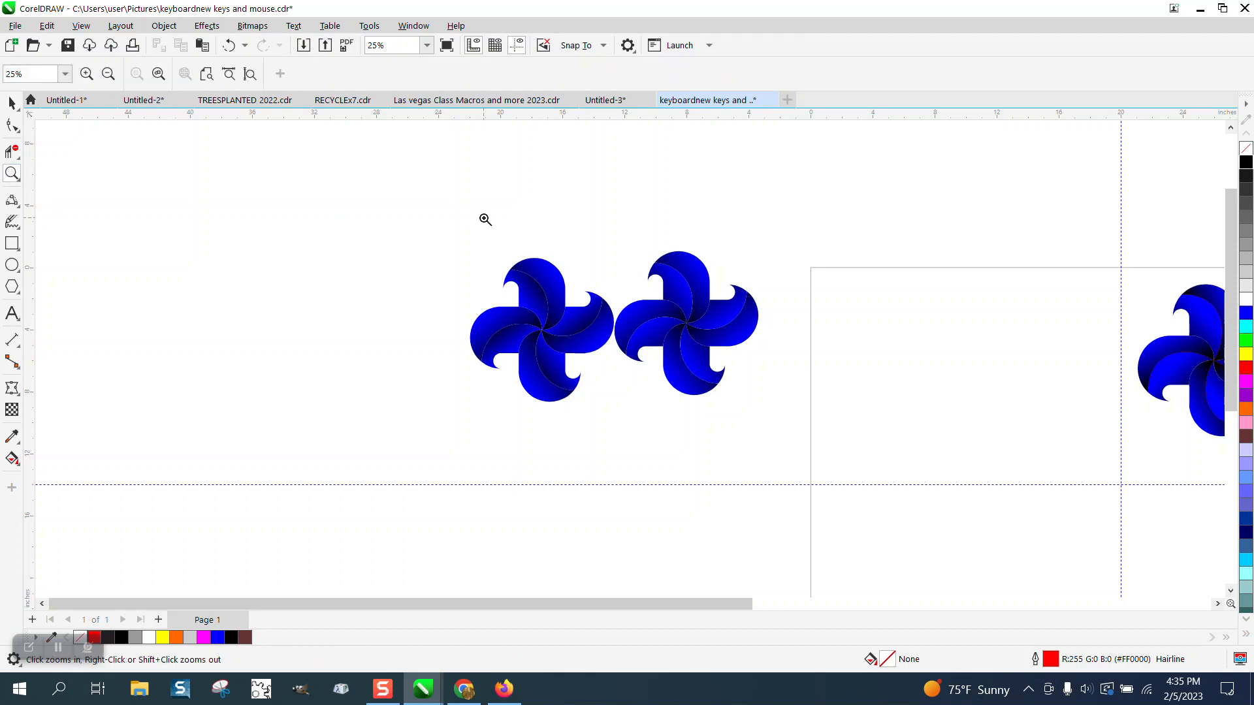
{"action": "left_click_drag", "start_coordinate": [468, 243], "coordinate": [838, 429]}
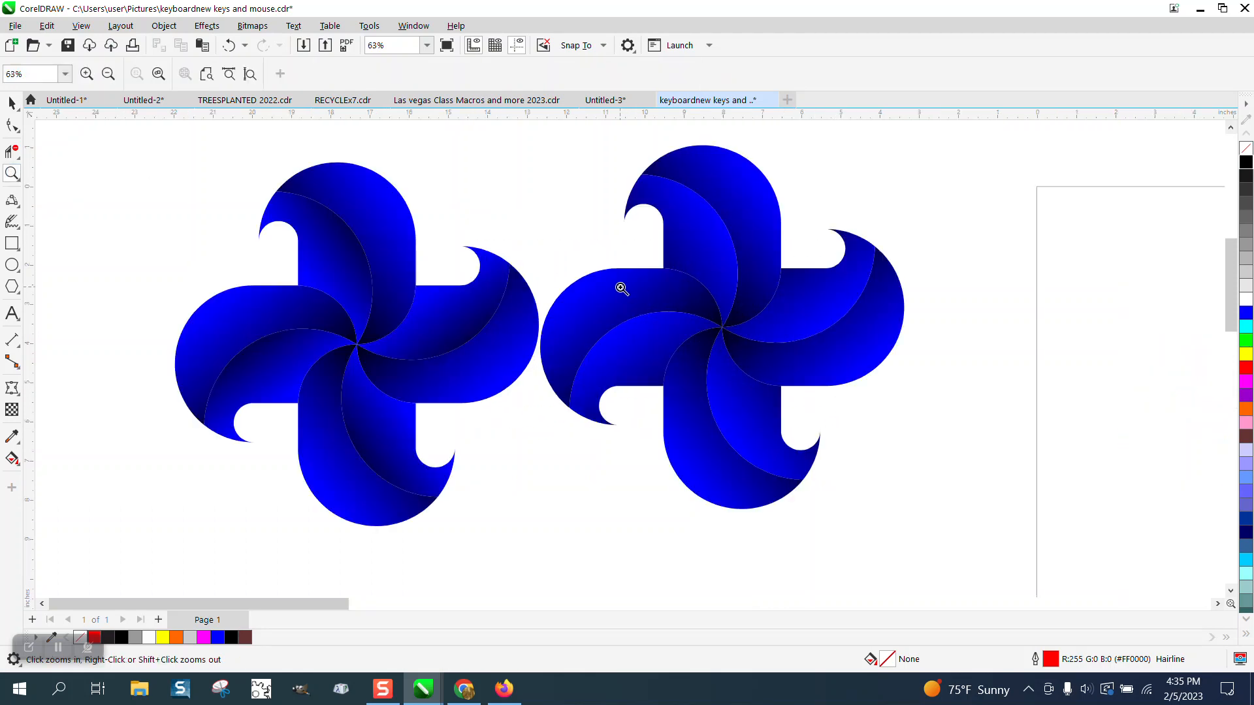